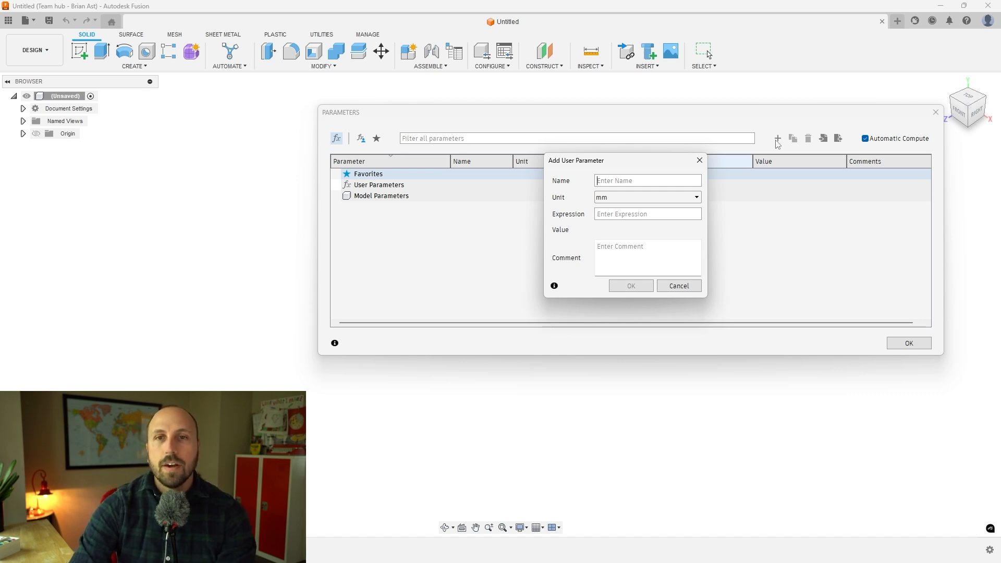
Add a user parameter named unit_size in mm with the expression 30
{"action": "type", "text": "unit_si"}
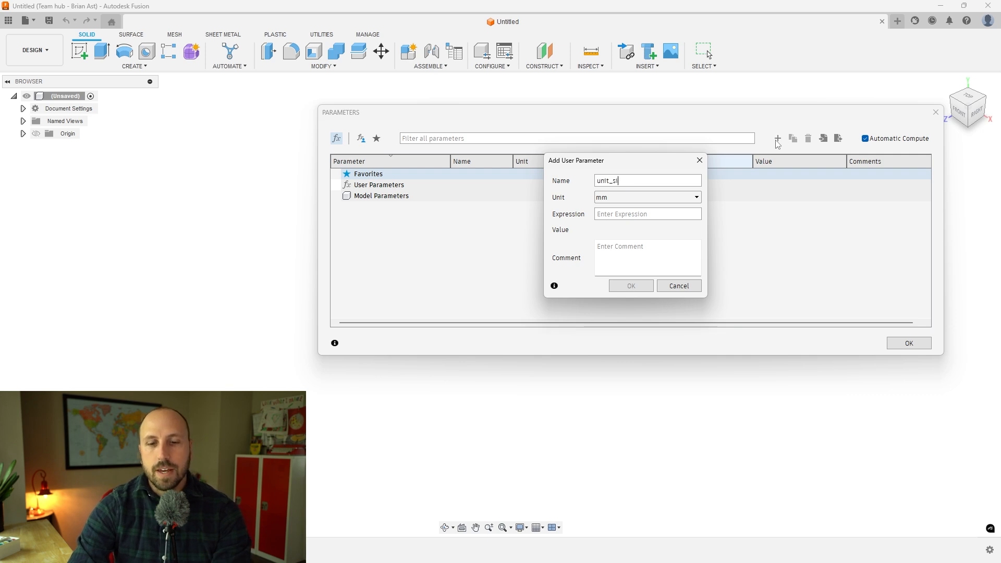
{"action": "type", "text": "30"}
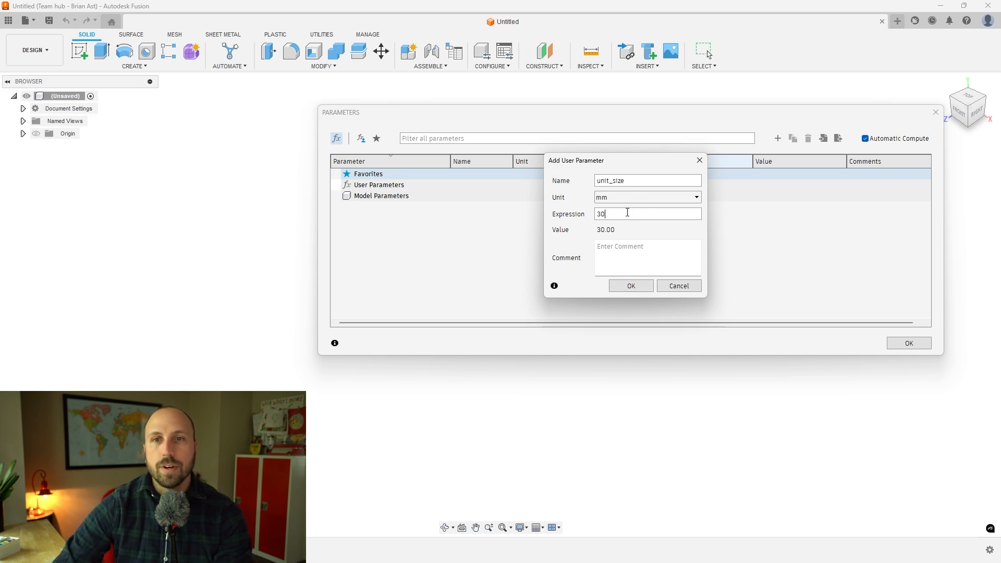
{"action": "left_click", "coordinate": [630, 286]}
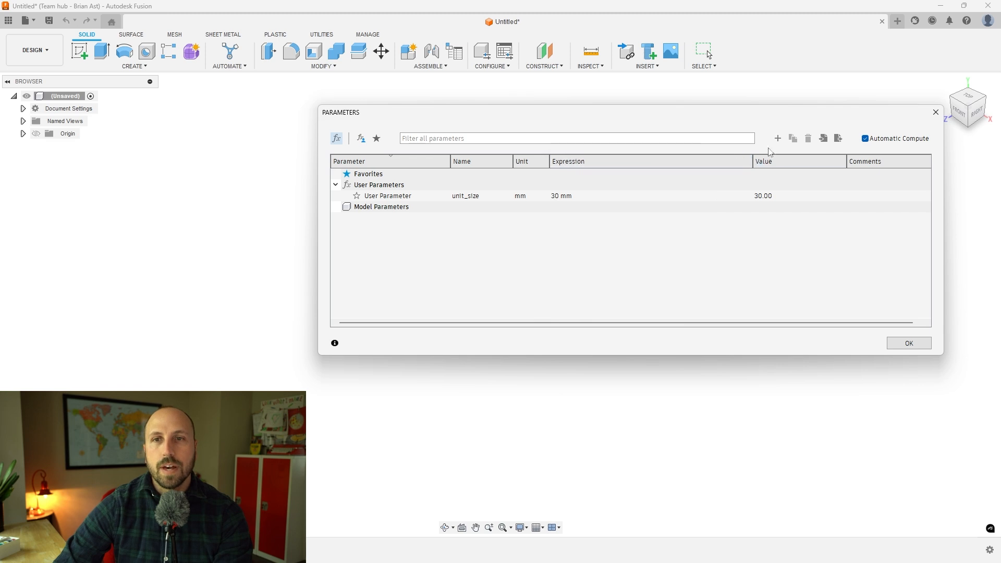
Add a user parameter named length with No Units and the expression 1
{"action": "left_click", "coordinate": [778, 138]}
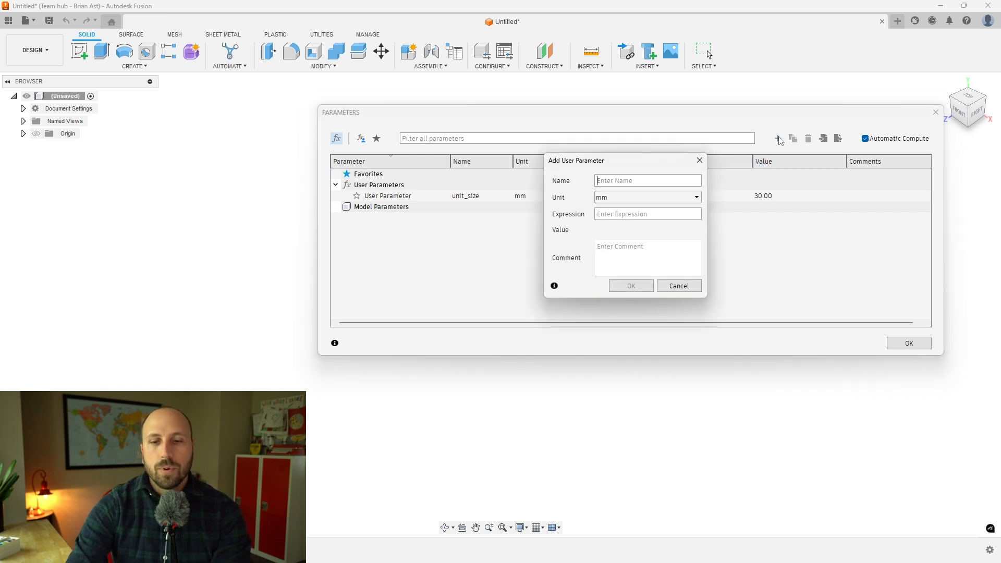
{"action": "type", "text": "length"}
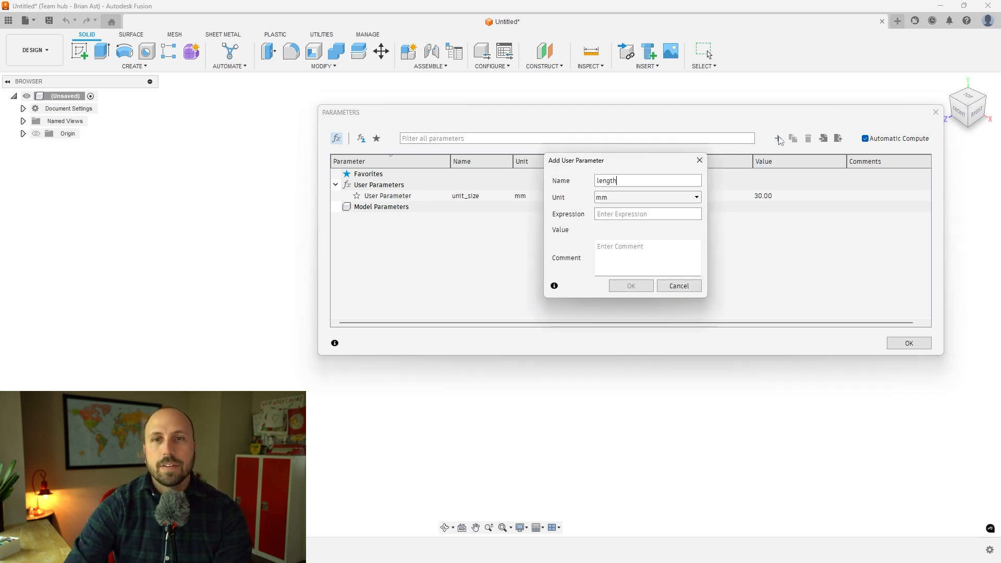
{"action": "left_click", "coordinate": [693, 198]}
{"action": "left_click", "coordinate": [646, 208]}
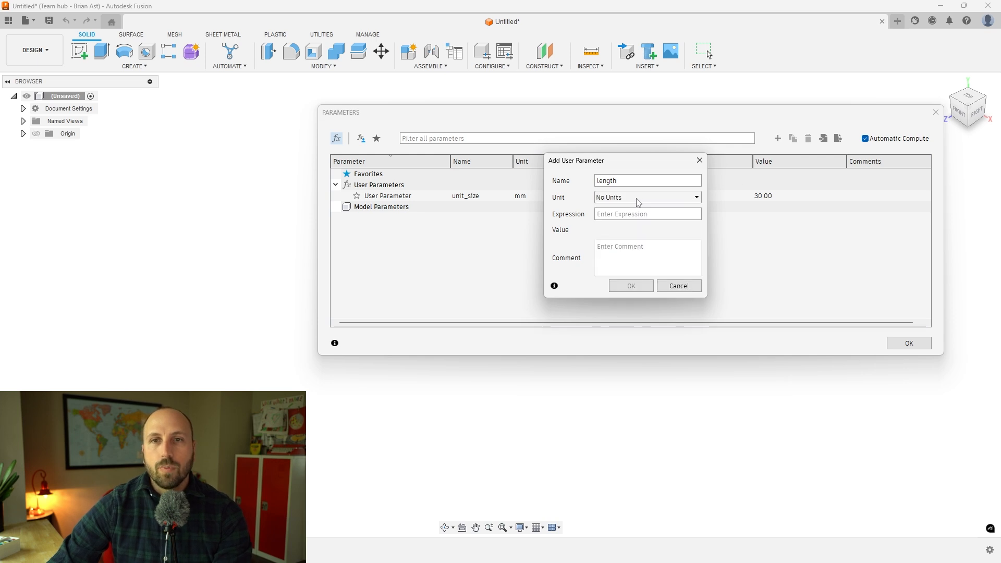
{"action": "left_click", "coordinate": [622, 214]}
{"action": "type", "text": "1"}
{"action": "key", "text": "Return"}
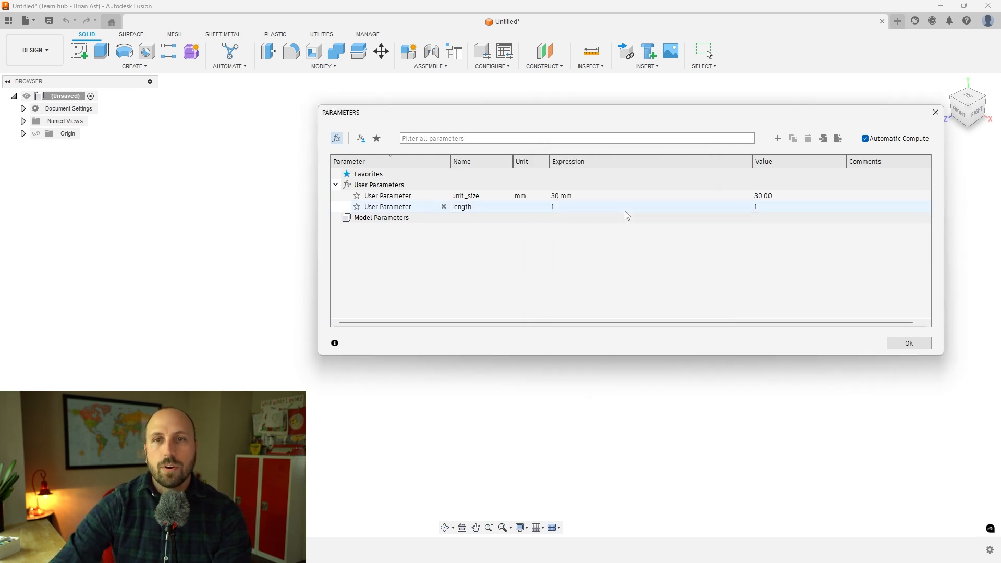
Add a user parameter named width with No Units and the expression 1
{"action": "left_click", "coordinate": [777, 138]}
{"action": "left_click", "coordinate": [658, 186]}
{"action": "type", "text": "width"}
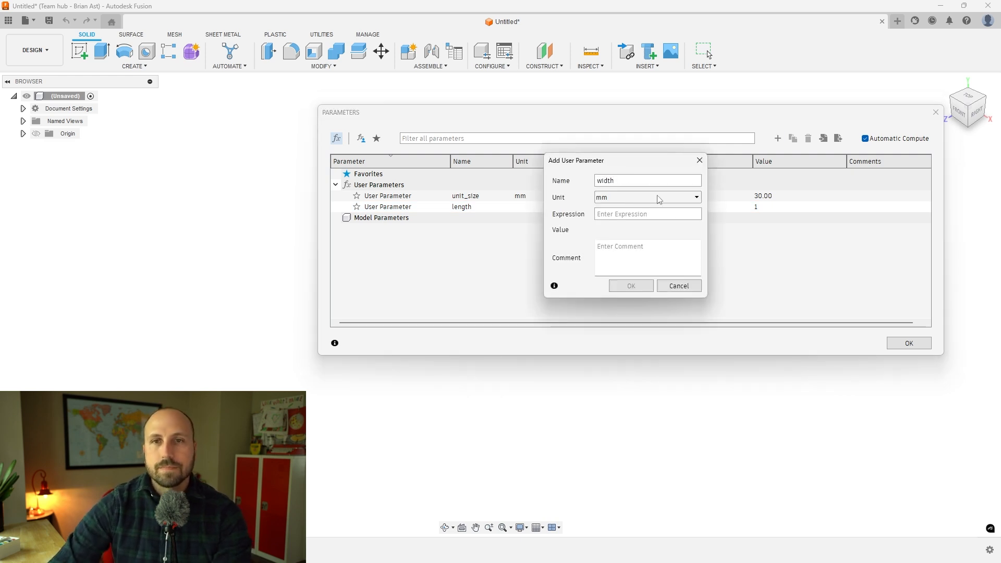
{"action": "left_click", "coordinate": [659, 198]}
{"action": "left_click", "coordinate": [654, 211]}
{"action": "left_click", "coordinate": [654, 213]}
{"action": "type", "text": "1"}
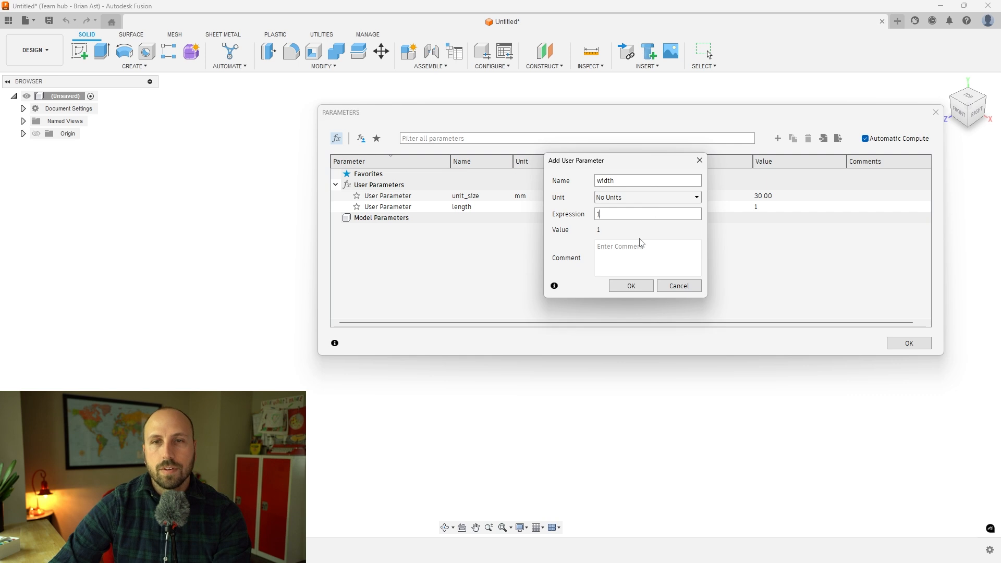
{"action": "left_click", "coordinate": [631, 285]}
Add a user parameter named height in mm with the expression 60
{"action": "left_click", "coordinate": [777, 138]}
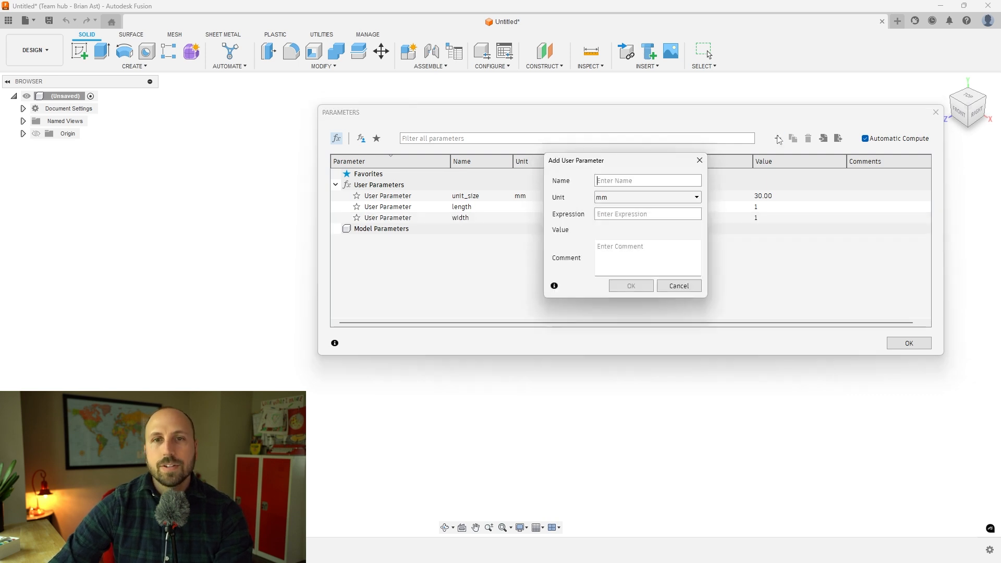
{"action": "type", "text": "height"}
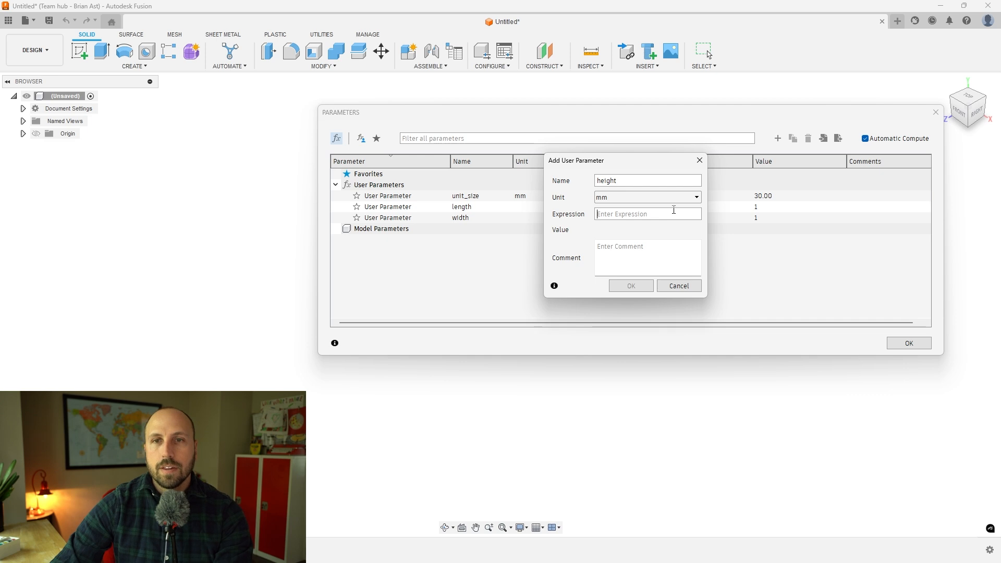
{"action": "type", "text": "60"}
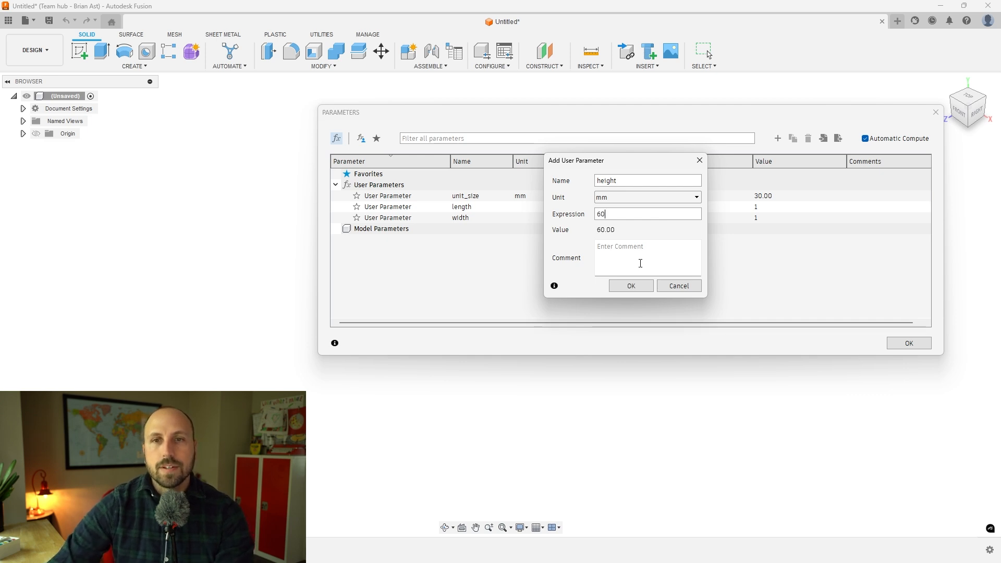
{"action": "left_click", "coordinate": [630, 285]}
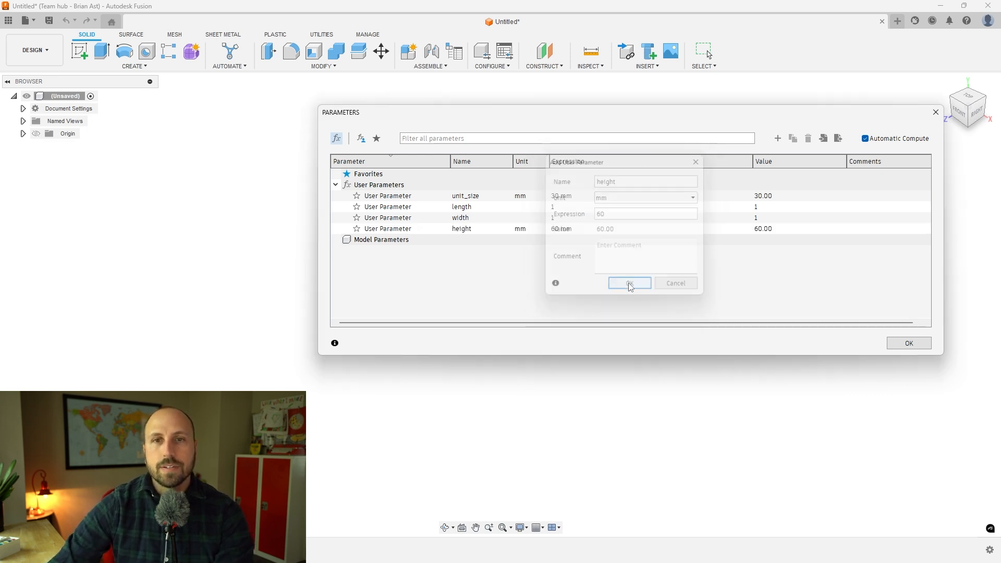
Add a user parameter named wall_thickness in mm with the expression 2 and close the parameters dialog
{"action": "left_click", "coordinate": [778, 138]}
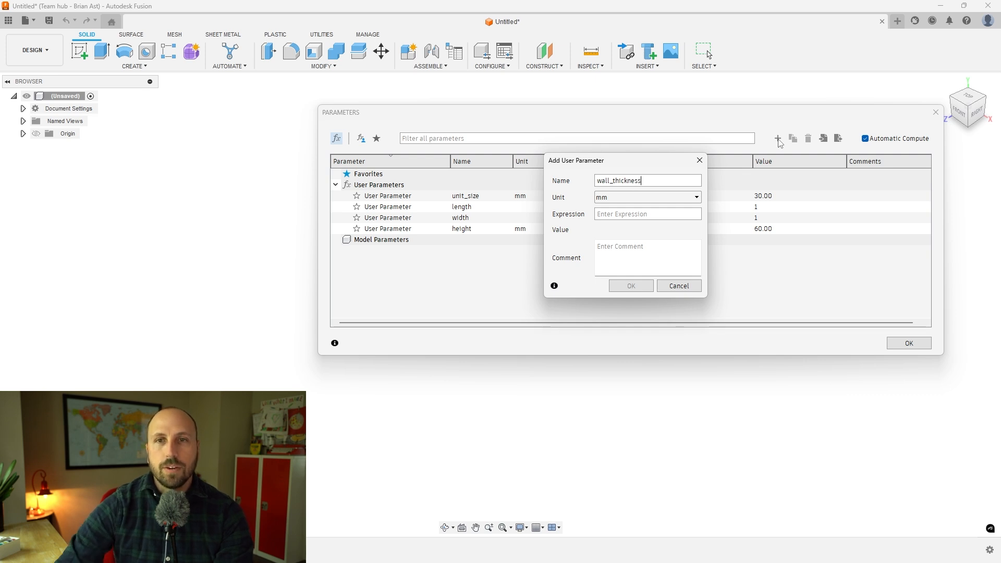
{"action": "left_click", "coordinate": [666, 214]}
{"action": "type", "text": "2"}
{"action": "left_click", "coordinate": [632, 285]}
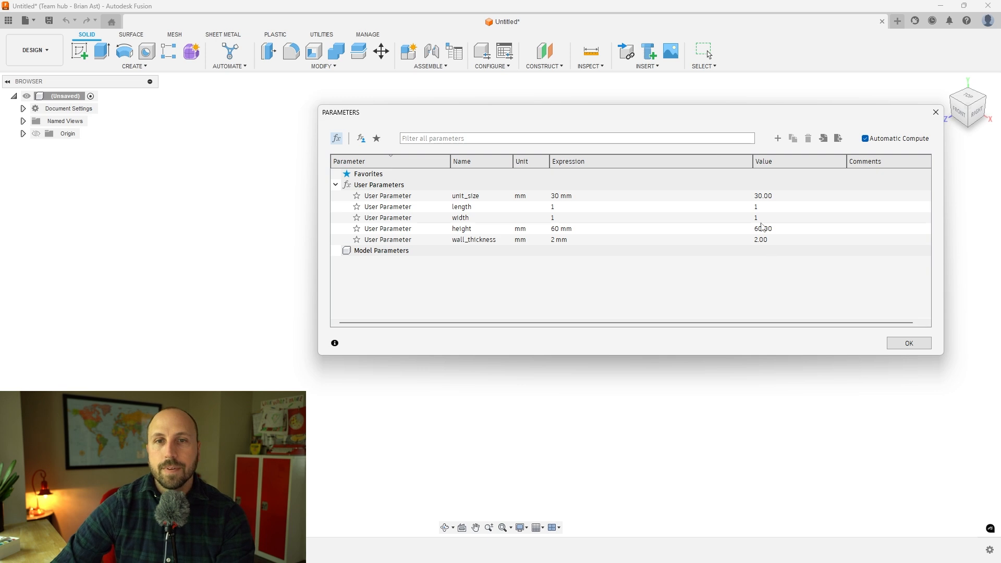
{"action": "left_click", "coordinate": [907, 343]}
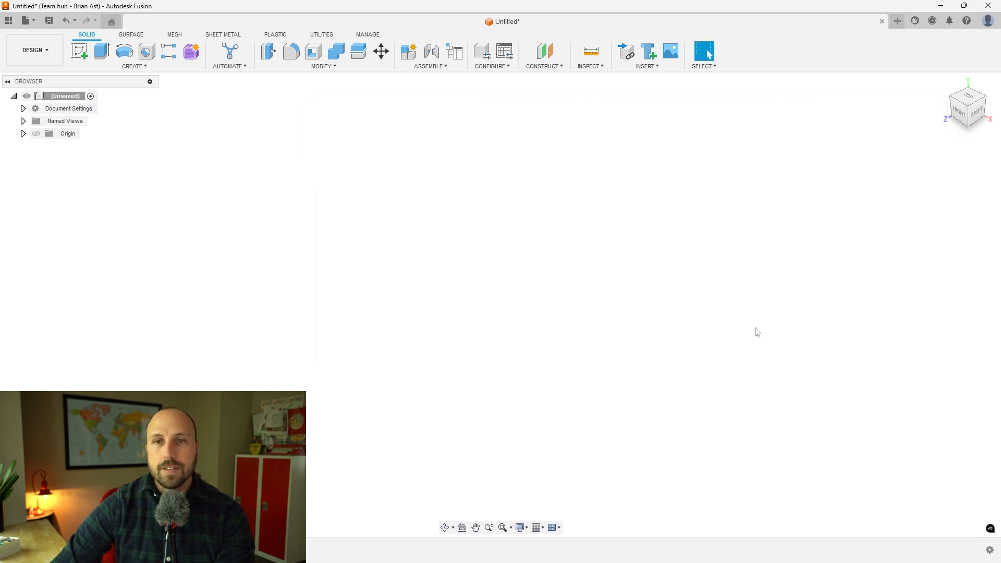
Show the origin and sketch a two-point rectangle of about 38 by 33 mm around the origin on the front XY plane
{"action": "left_click", "coordinate": [36, 134]}
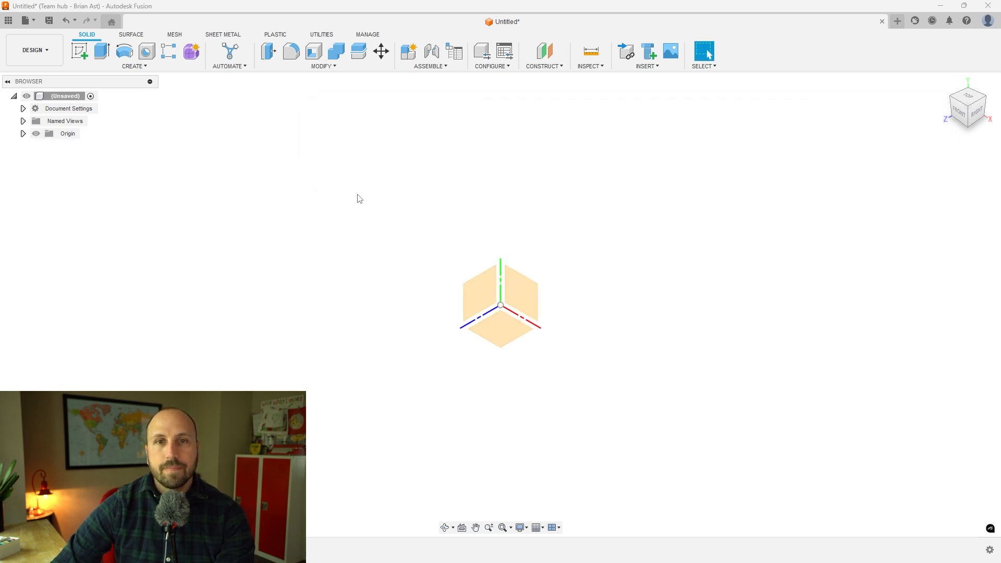
{"action": "left_click", "coordinate": [513, 283]}
{"action": "left_click", "coordinate": [79, 51]}
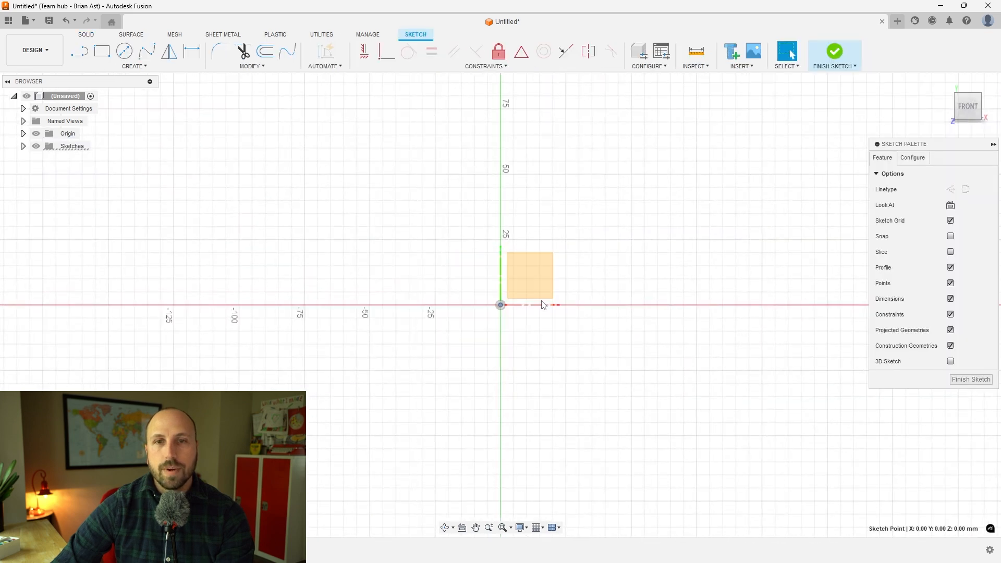
{"action": "key", "text": "r"}
{"action": "left_click", "coordinate": [453, 261]}
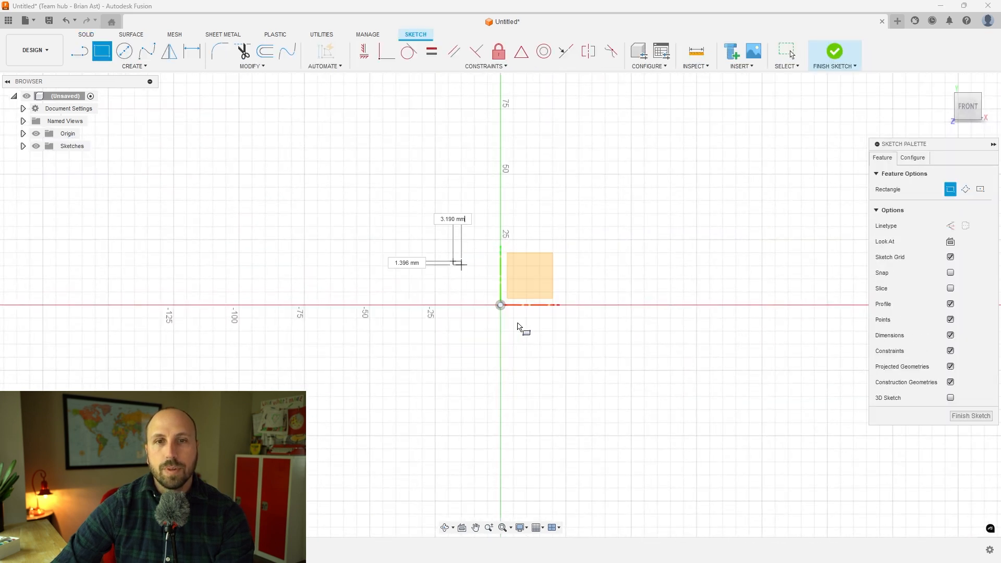
{"action": "left_click", "coordinate": [551, 347]}
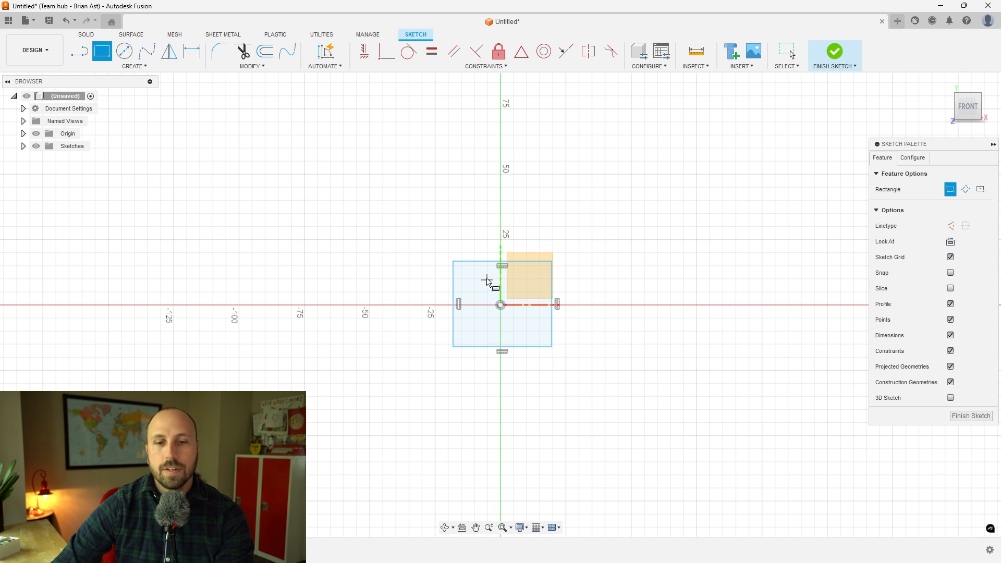
Dimension the rectangle's upper horizontal edge with the expression unit_size*width
{"action": "key", "text": "d"}
{"action": "left_click", "coordinate": [482, 266]}
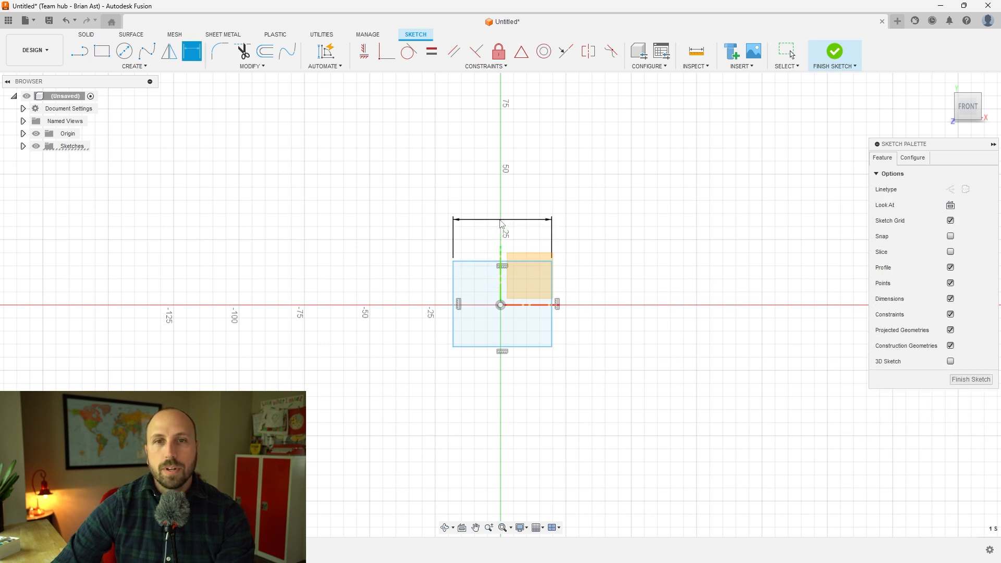
{"action": "left_click", "coordinate": [507, 219]}
{"action": "type", "text": "30"}
{"action": "key", "text": "BackSpace"}
{"action": "key", "text": "BackSpace"}
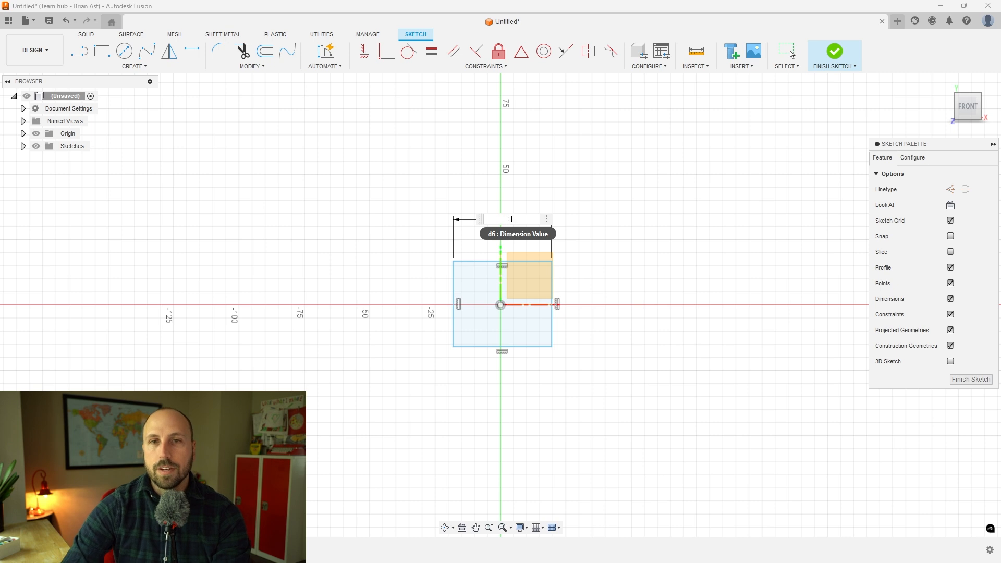
{"action": "type", "text": "un"}
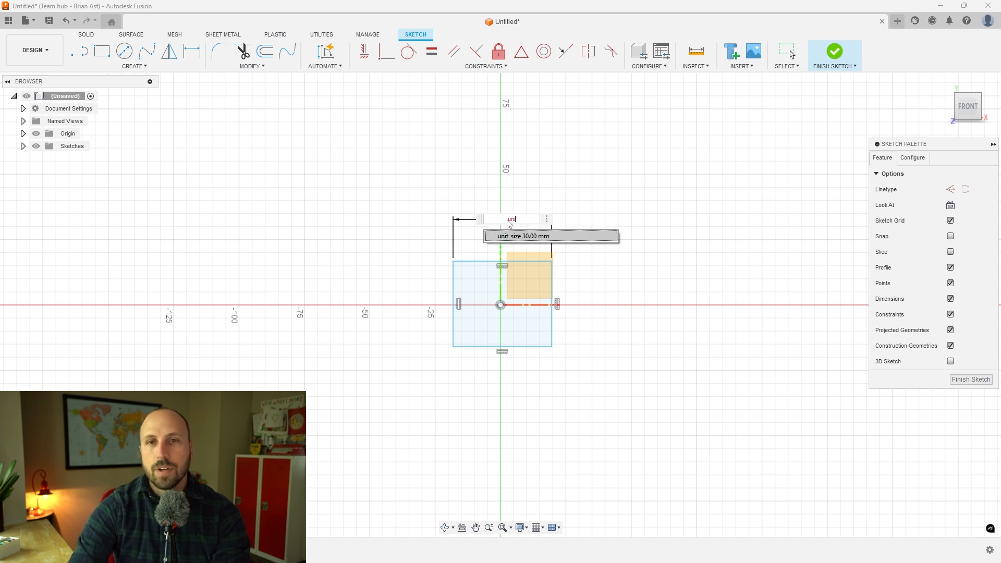
{"action": "type", "text": "it"}
{"action": "key", "text": "Return"}
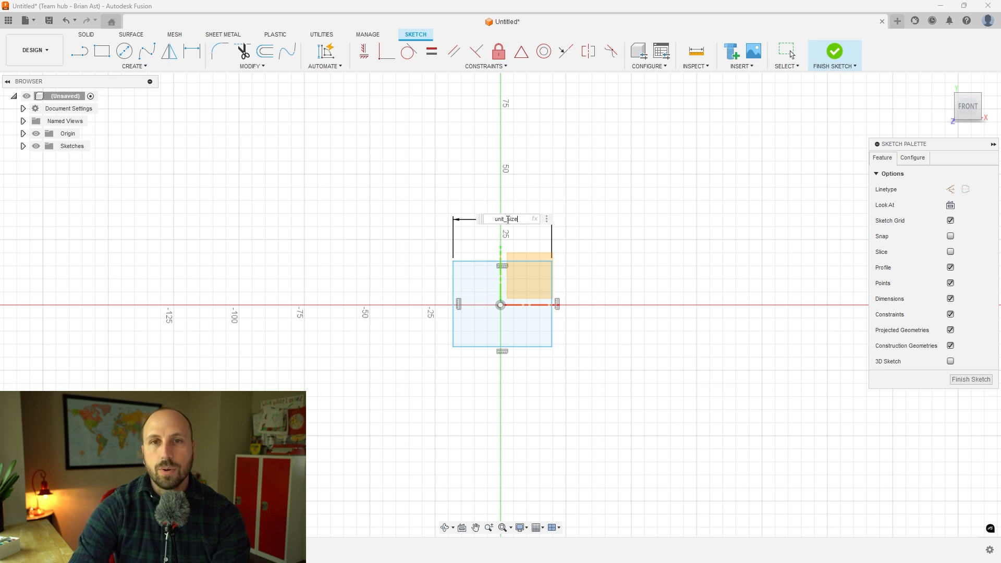
{"action": "type", "text": "*wi"}
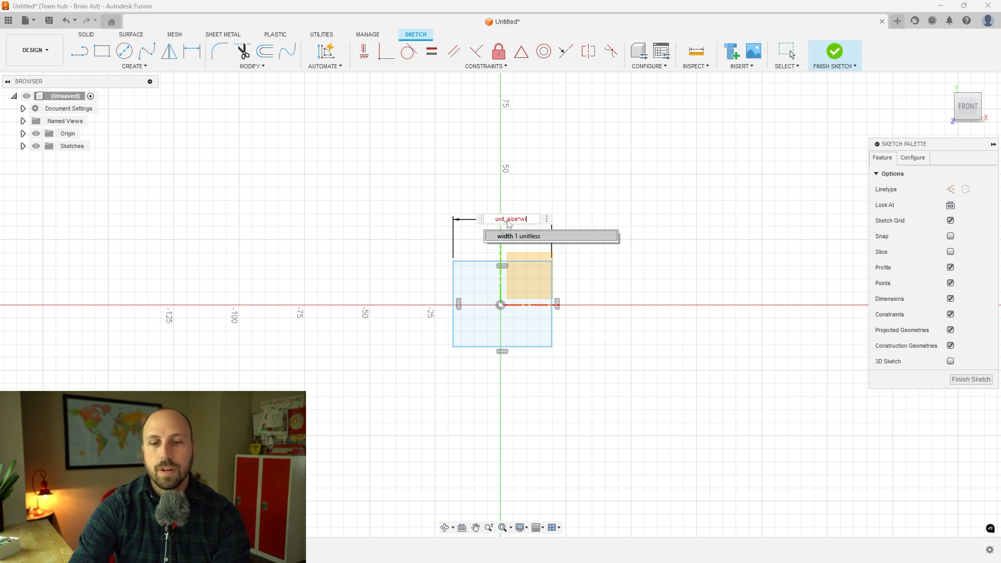
{"action": "type", "text": "dth"}
{"action": "key", "text": "Return"}
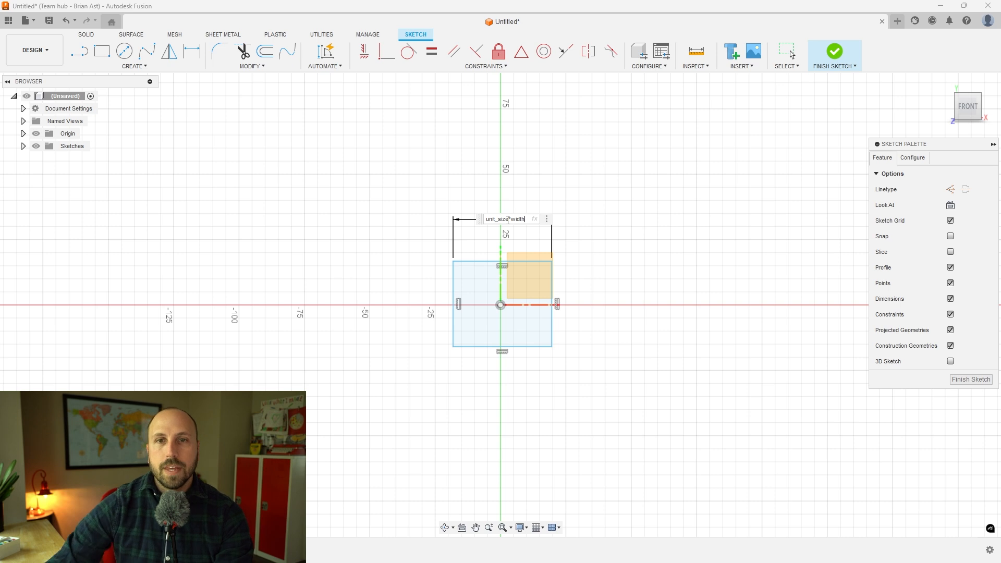
{"action": "key", "text": "Return"}
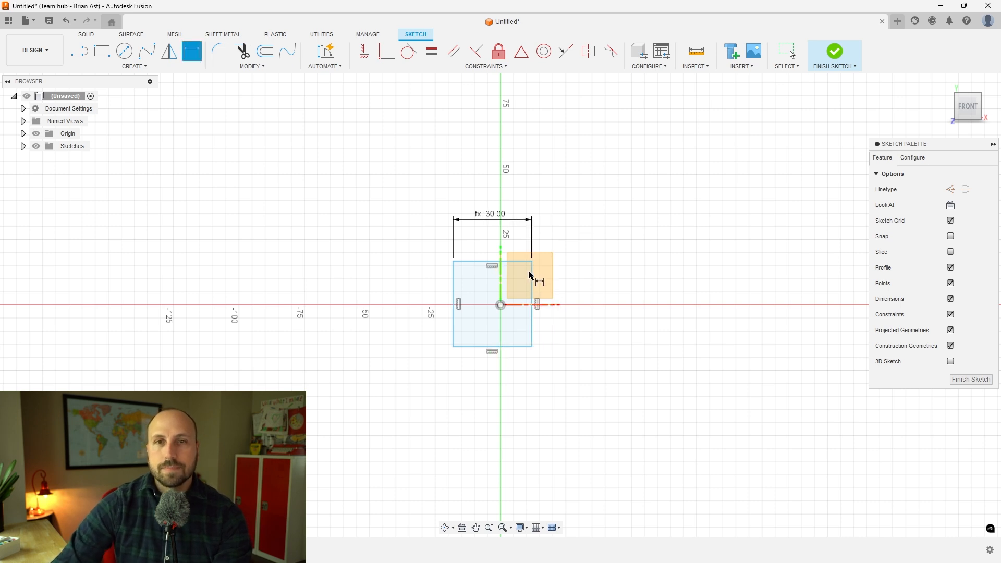
Dimension the rectangle's vertical edge with the expression unit_size*length and finish the sketch
{"action": "left_click", "coordinate": [533, 286]}
{"action": "left_click", "coordinate": [596, 286]}
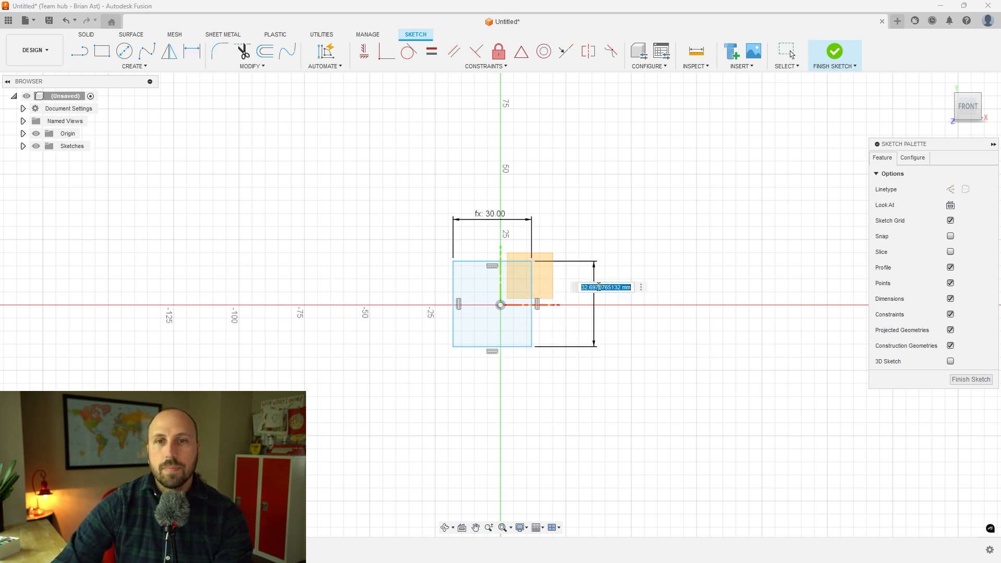
{"action": "type", "text": "un"}
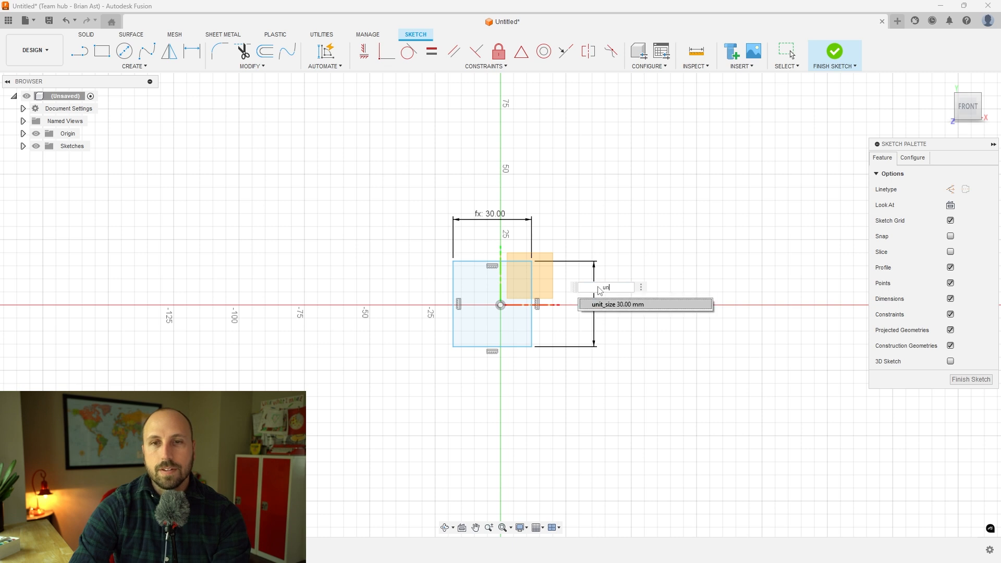
{"action": "type", "text": "it"}
{"action": "key", "text": "Tab"}
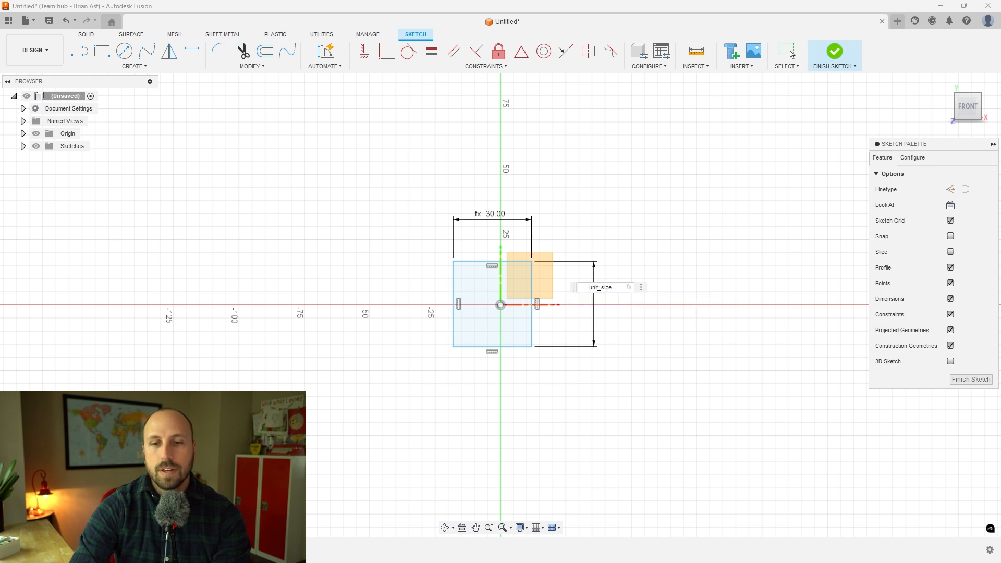
{"action": "type", "text": "*le"}
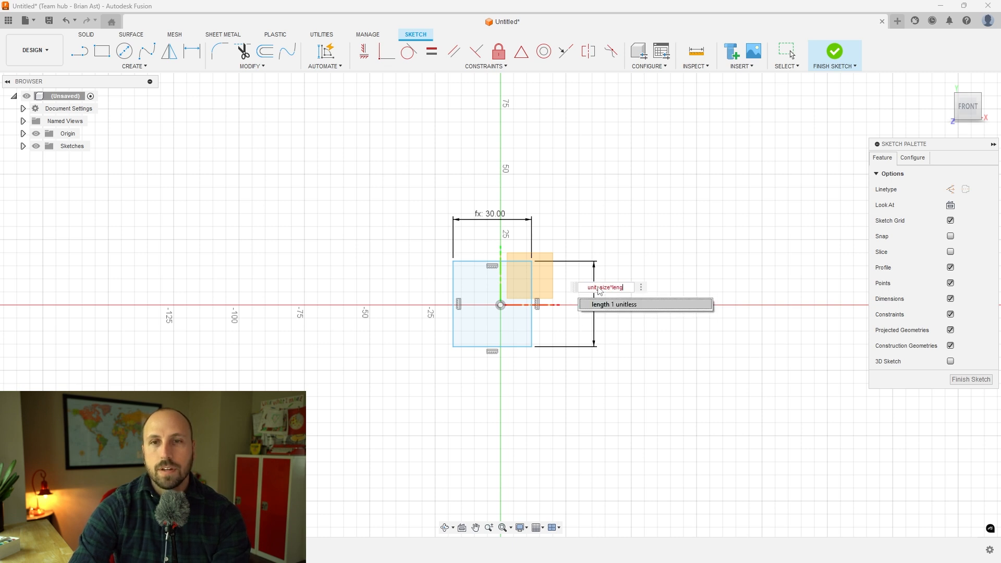
{"action": "type", "text": "ng"}
{"action": "key", "text": "Tab"}
{"action": "key", "text": "Return"}
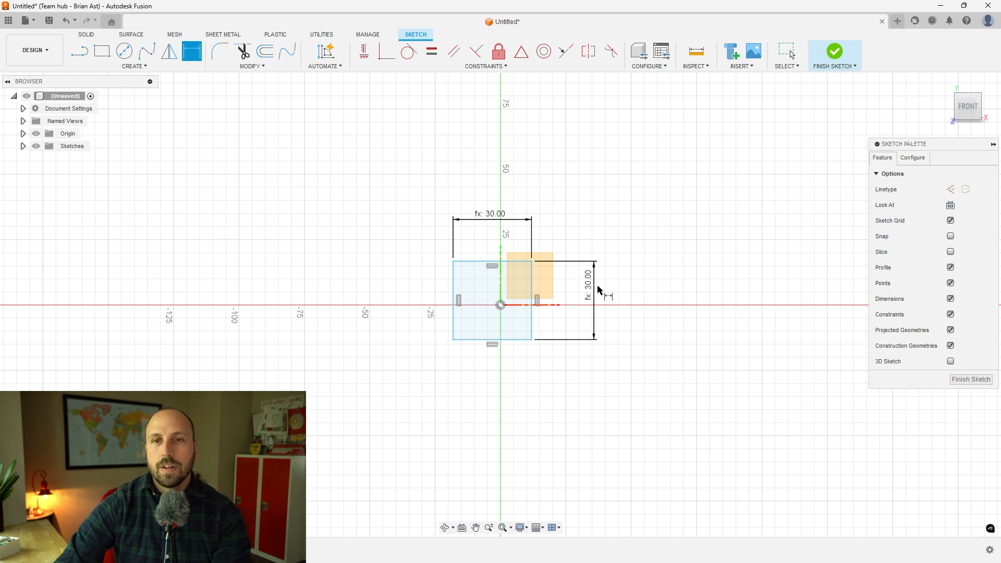
{"action": "left_click", "coordinate": [969, 379]}
Extrude the rectangle profile as a new body with the distance driven by the height parameter
{"action": "mouse_move", "coordinate": [520, 391]}
{"action": "middle_mouse_down", "text": "shift"}
{"action": "mouse_move", "coordinate": [471, 424]}
{"action": "mouse_move", "coordinate": [344, 229]}
{"action": "mouse_move", "coordinate": [330, 241]}
{"action": "mouse_move", "coordinate": [250, 172]}
{"action": "middle_mouse_up", "text": "shift"}
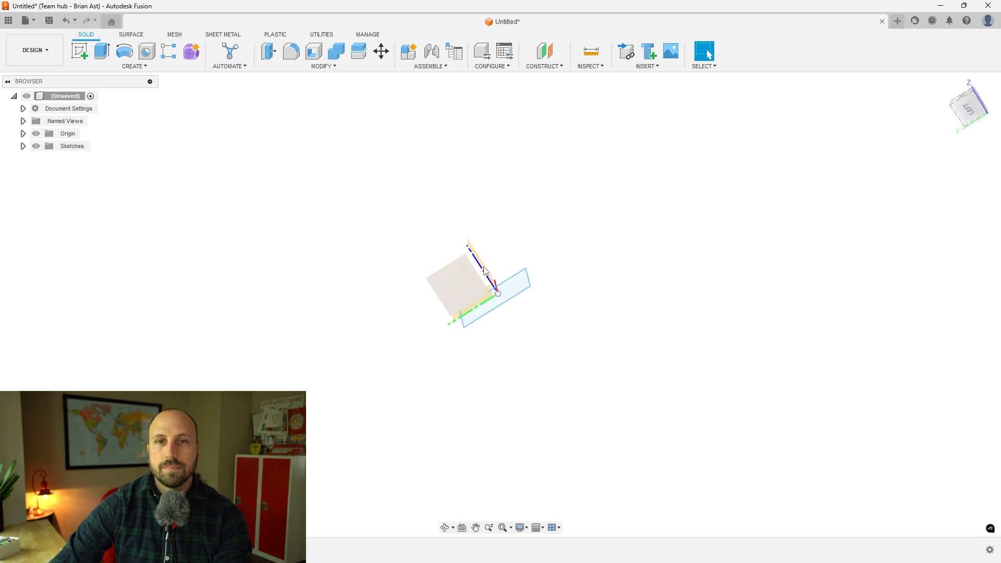
{"action": "left_click", "coordinate": [505, 289]}
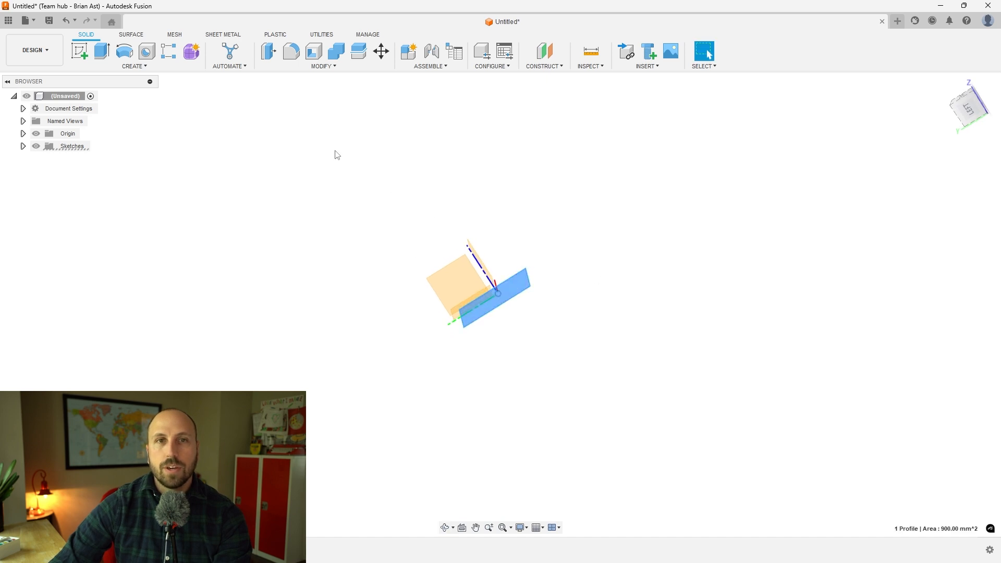
{"action": "key", "text": "e"}
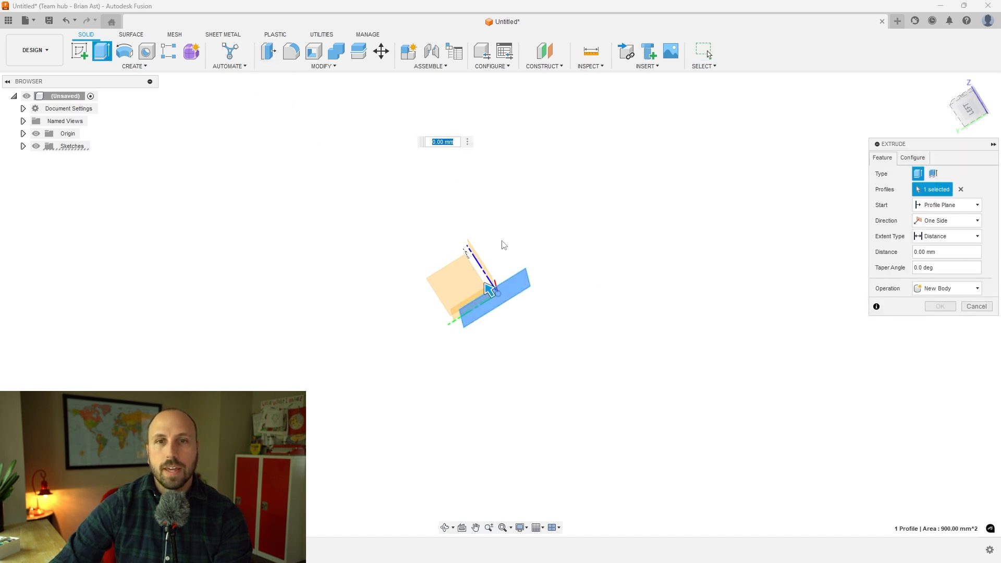
{"action": "type", "text": "60"}
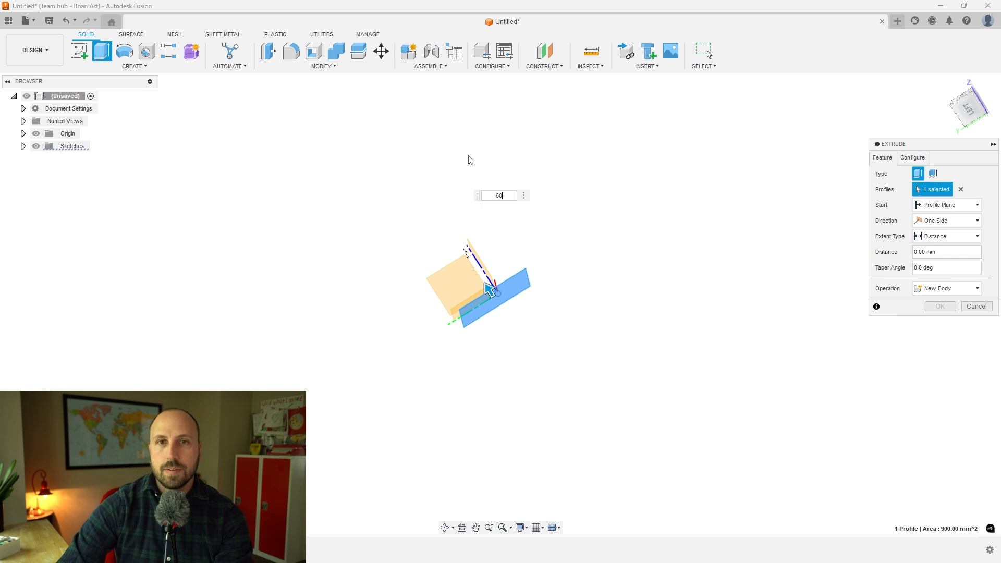
{"action": "left_click_drag", "start_coordinate": [504, 195], "coordinate": [479, 193]}
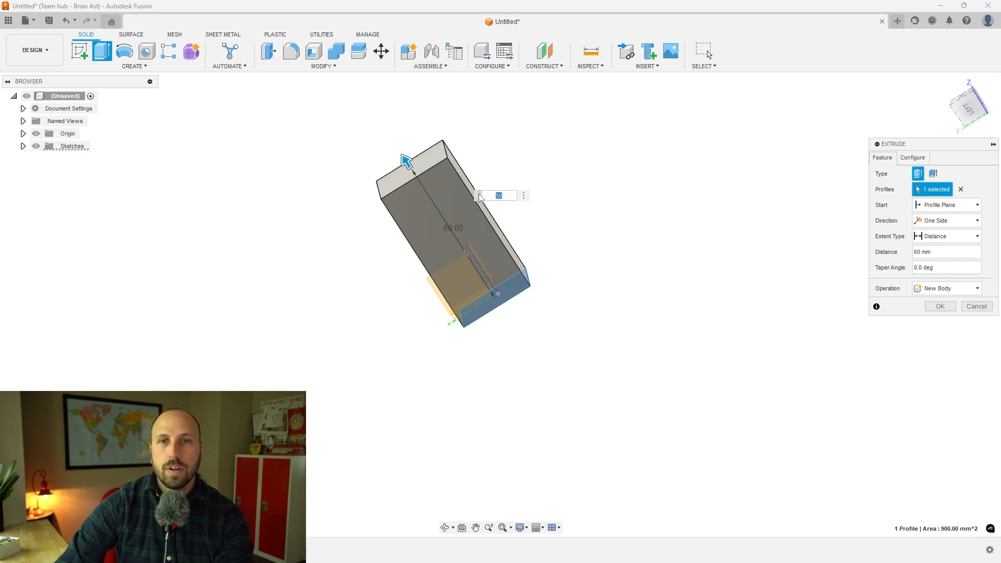
{"action": "type", "text": "he"}
{"action": "key", "text": "Return"}
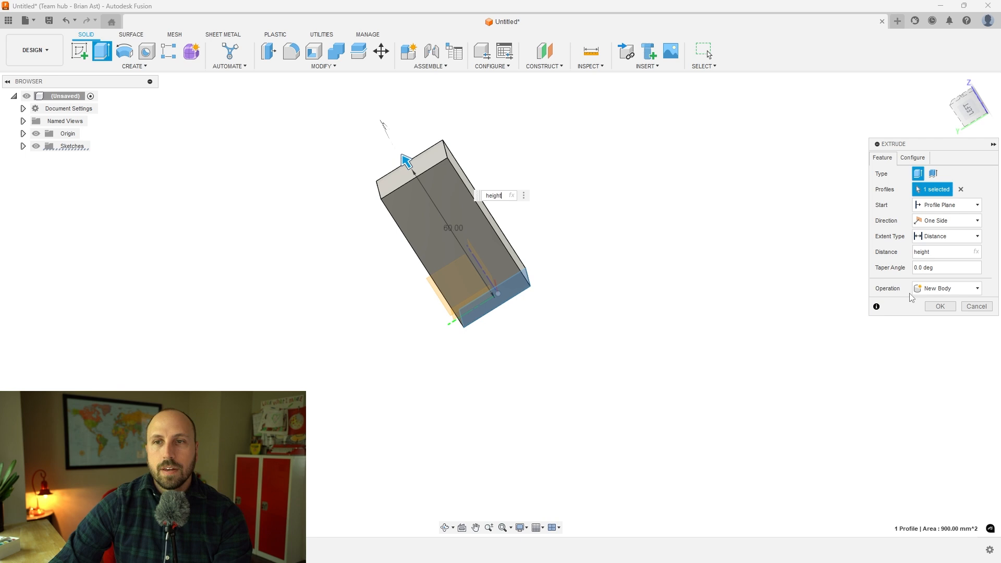
{"action": "left_click", "coordinate": [940, 306]}
Shell the body from the square end face opposite the sketch plane, with inside thickness wall_thickness
{"action": "middle_click_drag", "start_coordinate": [540, 241], "coordinate": [614, 237], "text": "shift"}
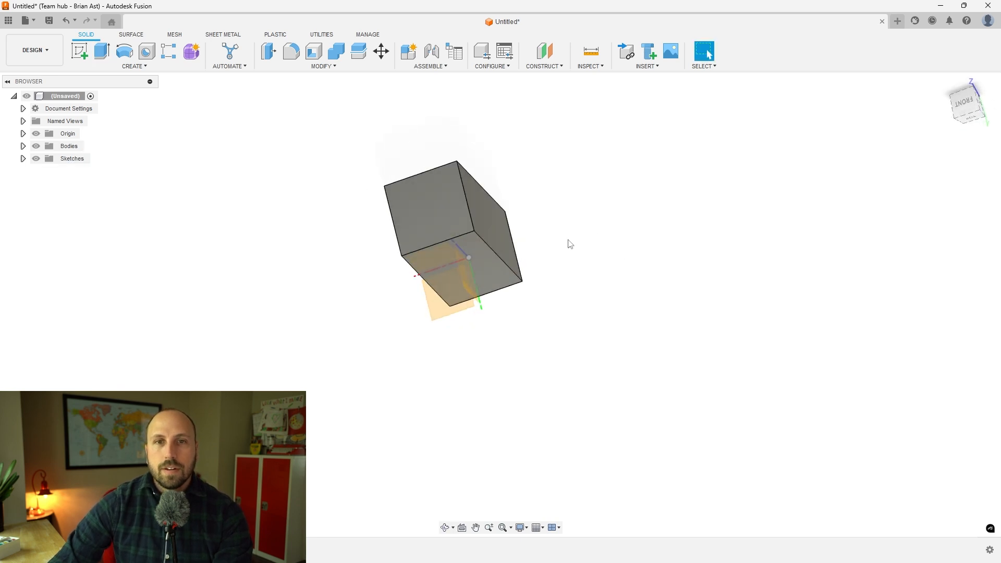
{"action": "left_click", "coordinate": [446, 215]}
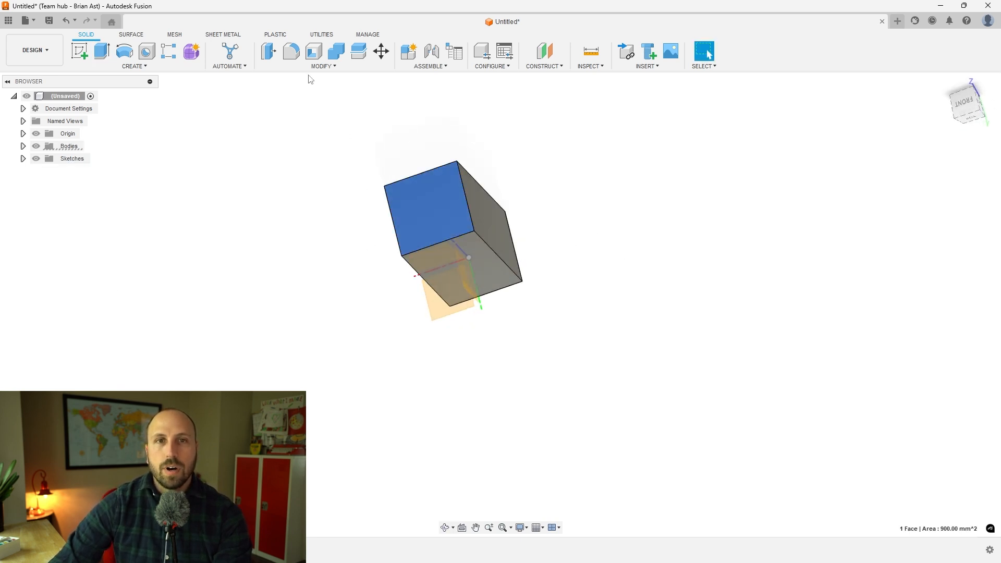
{"action": "left_click", "coordinate": [314, 52]}
{"action": "left_click_drag", "start_coordinate": [950, 220], "coordinate": [919, 218]}
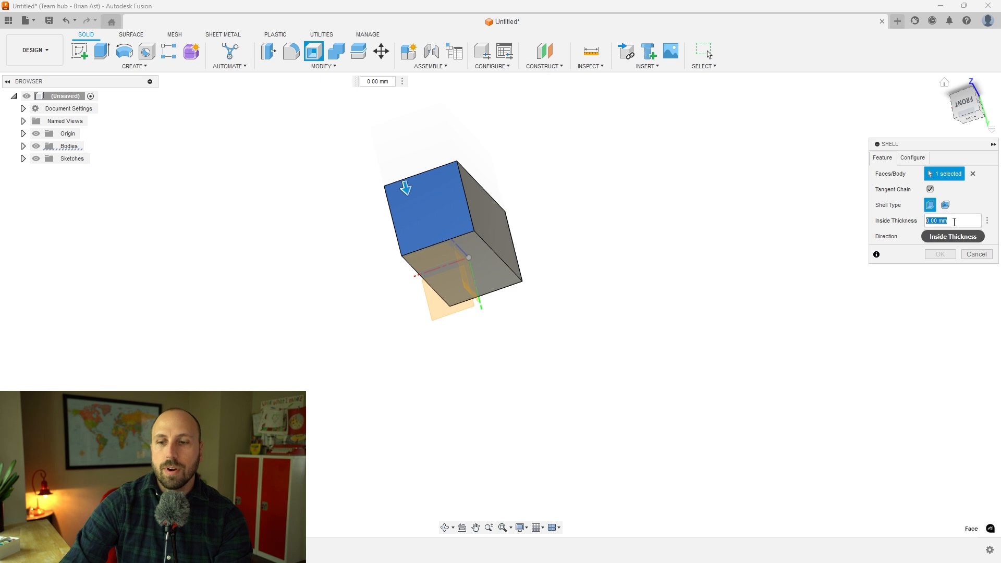
{"action": "type", "text": "w"}
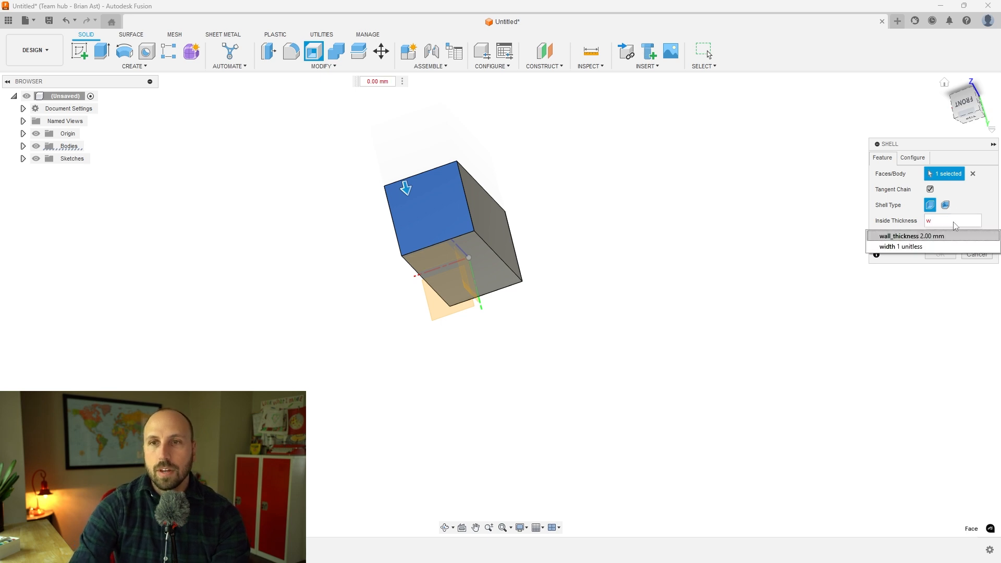
{"action": "key", "text": "Return"}
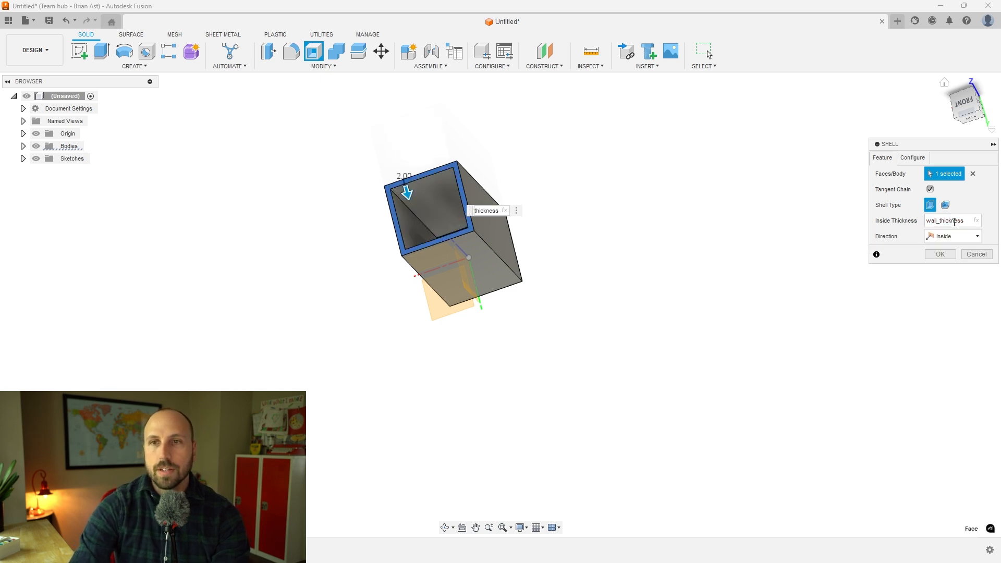
{"action": "key", "text": "Return"}
Open the parameters dialog beside the model and test the box with width set to 2 and length to 3
{"action": "middle_click_drag", "start_coordinate": [443, 303], "coordinate": [470, 180], "text": "shift"}
{"action": "left_click", "coordinate": [323, 65]}
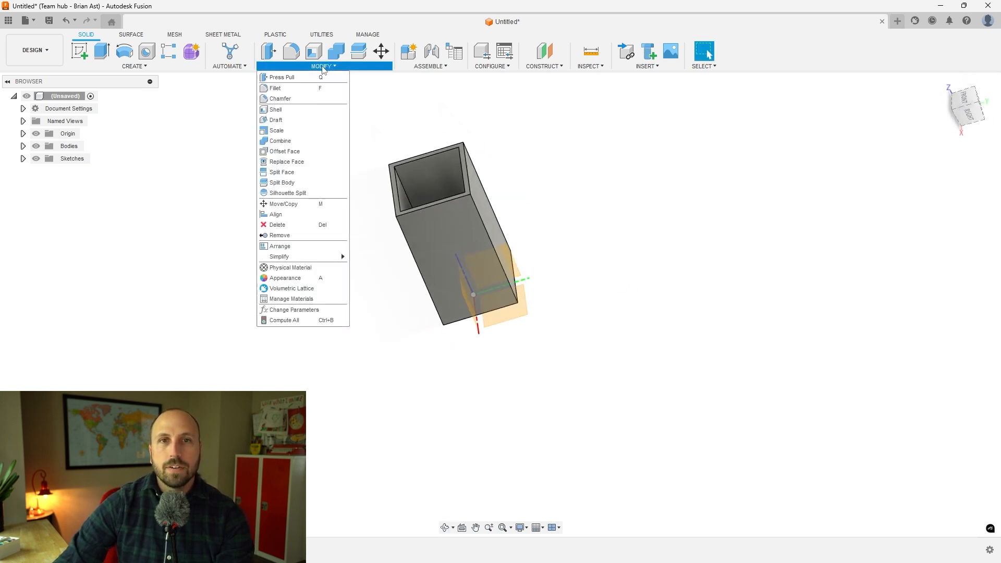
{"action": "left_click", "coordinate": [294, 310]}
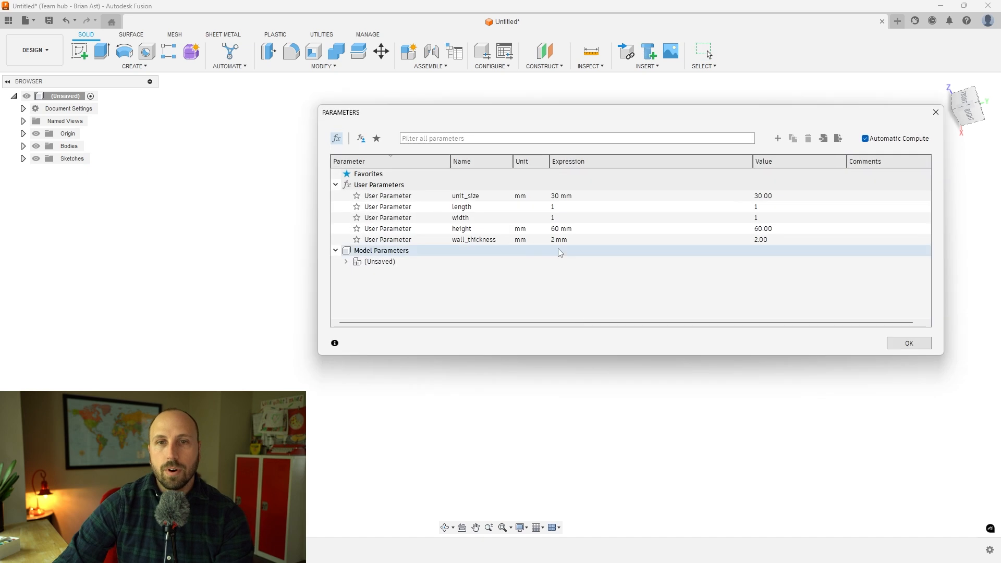
{"action": "left_click_drag", "start_coordinate": [617, 112], "coordinate": [723, 267]}
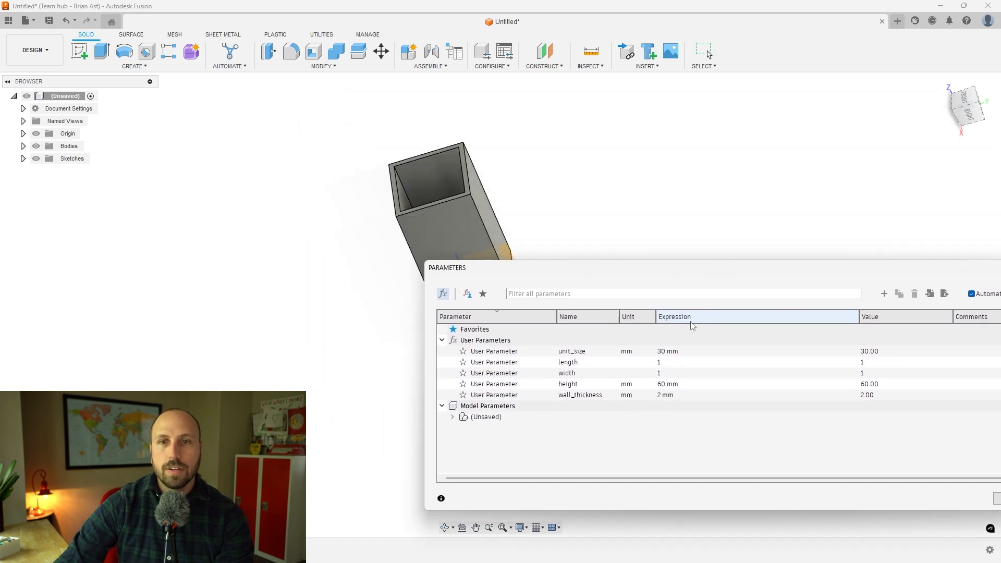
{"action": "left_click", "coordinate": [660, 372]}
{"action": "type", "text": "2"}
{"action": "key", "text": "Return"}
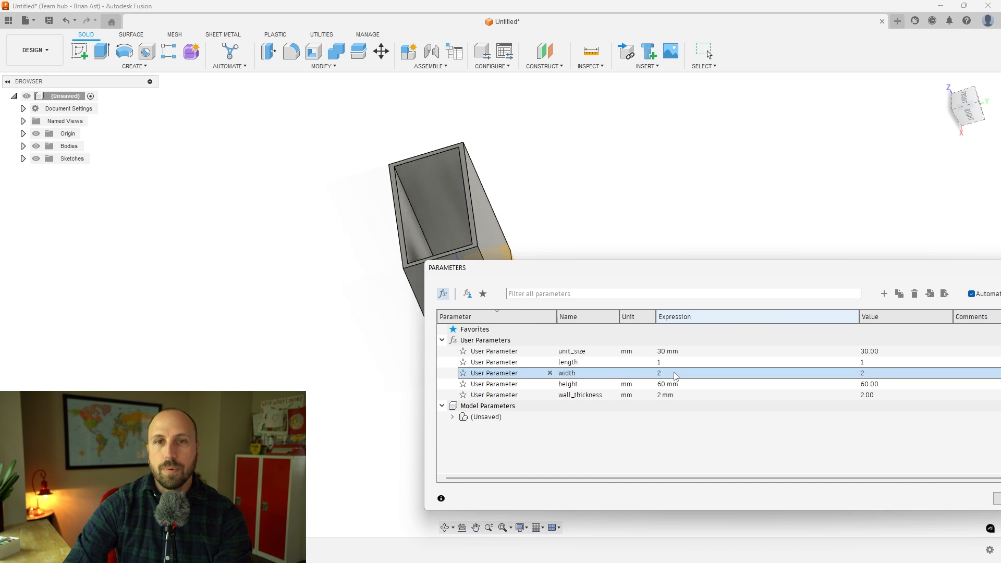
{"action": "left_click", "coordinate": [675, 362]}
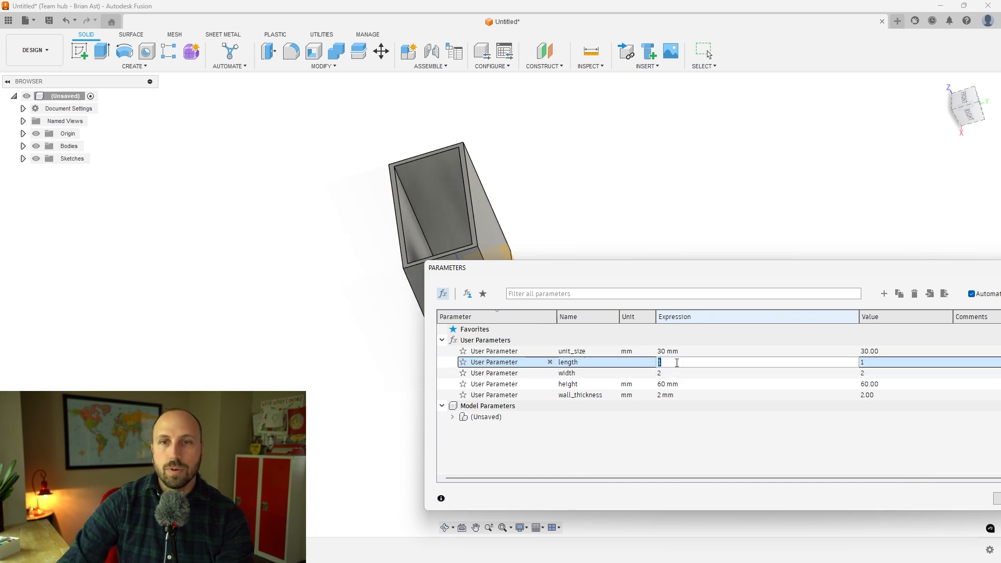
{"action": "type", "text": "3"}
{"action": "key", "text": "Return"}
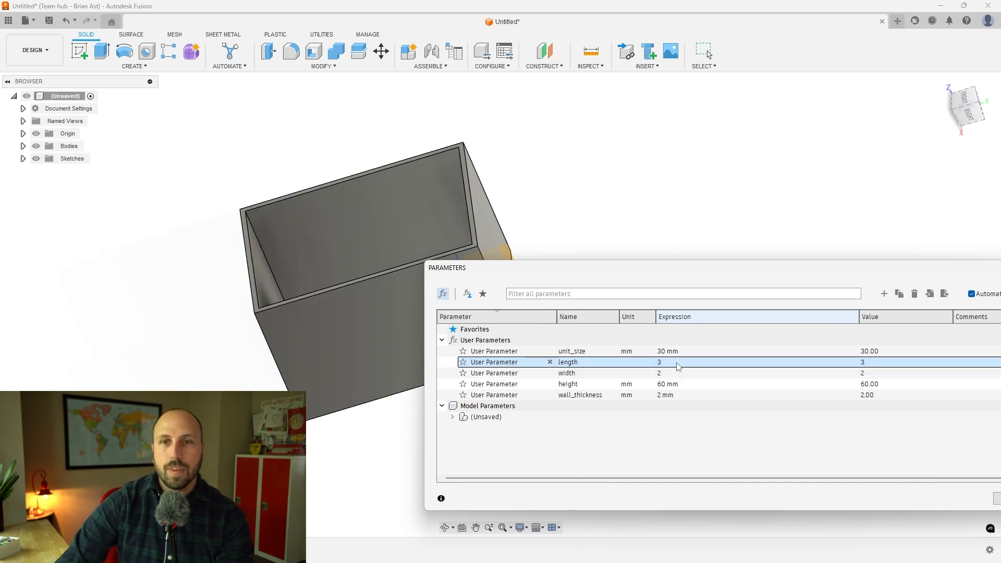
Set the length and width user parameters back to 1
{"action": "left_click", "coordinate": [660, 363]}
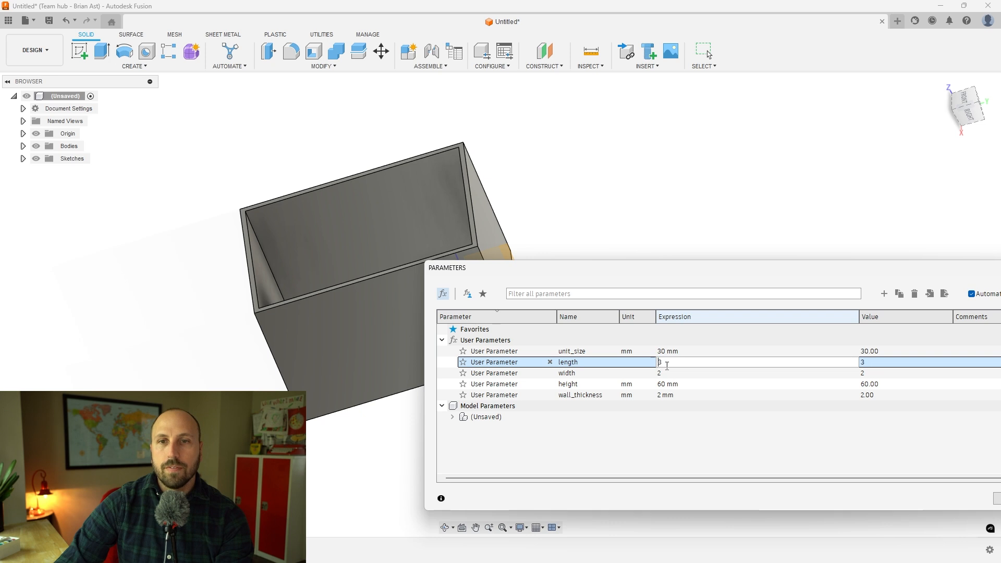
{"action": "type", "text": "1"}
{"action": "left_click", "coordinate": [666, 374]}
{"action": "type", "text": "1"}
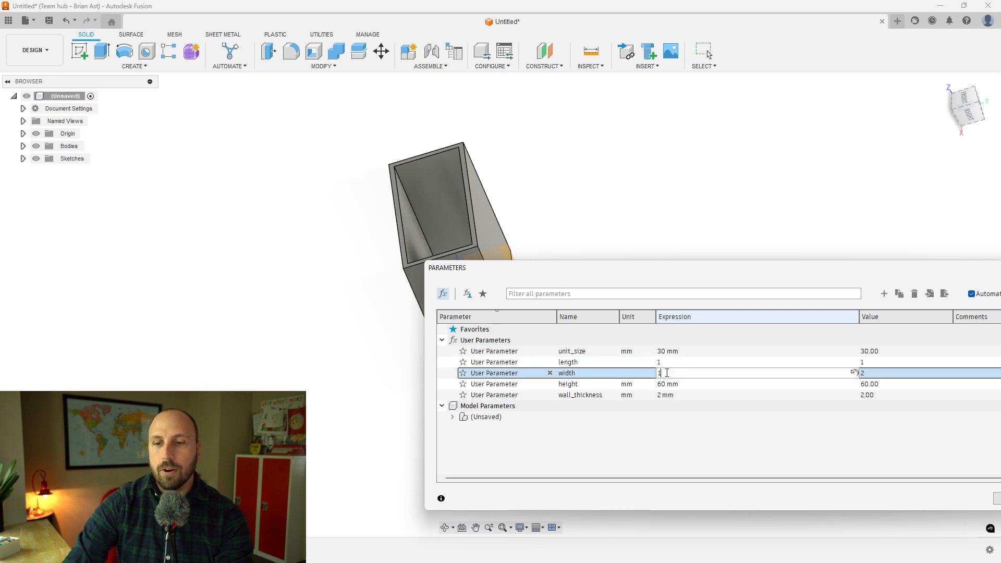
{"action": "key", "text": "Return"}
Add a user parameter named grid with no units and the expression 4, and close the parameters dialog
{"action": "left_click_drag", "start_coordinate": [763, 270], "coordinate": [537, 219]}
{"action": "left_click", "coordinate": [656, 244]}
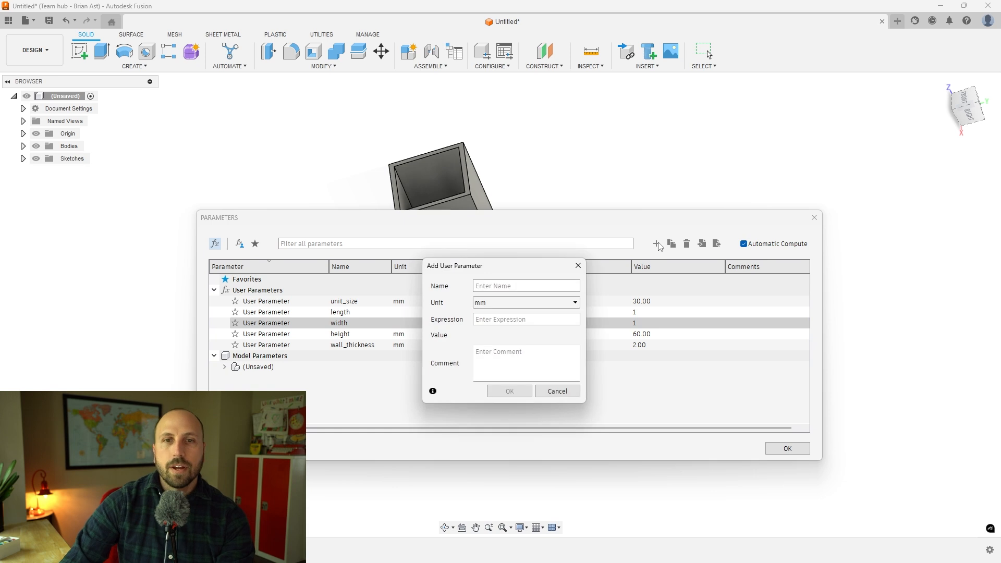
{"action": "type", "text": "g"}
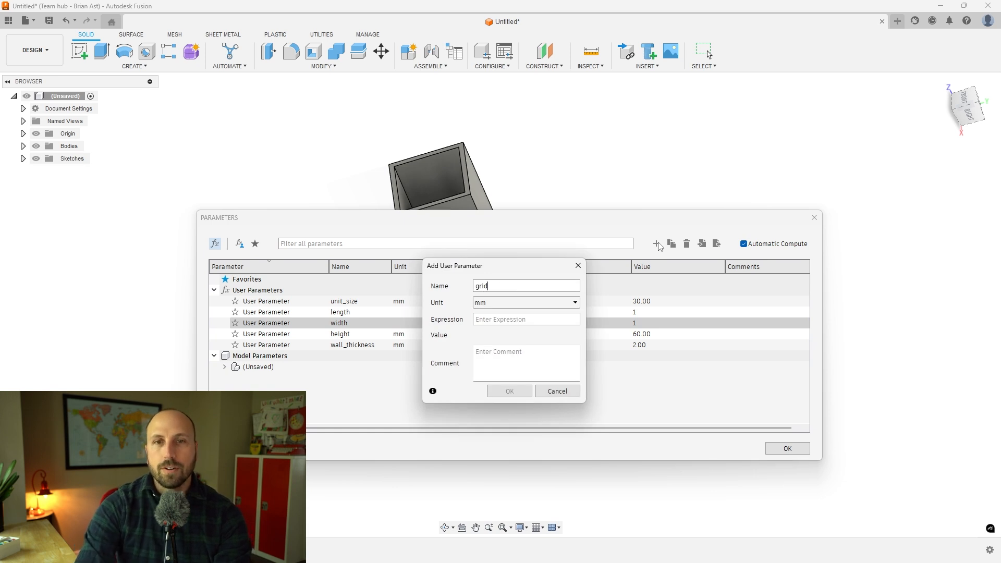
{"action": "type", "text": "rid"}
{"action": "left_click", "coordinate": [562, 303]}
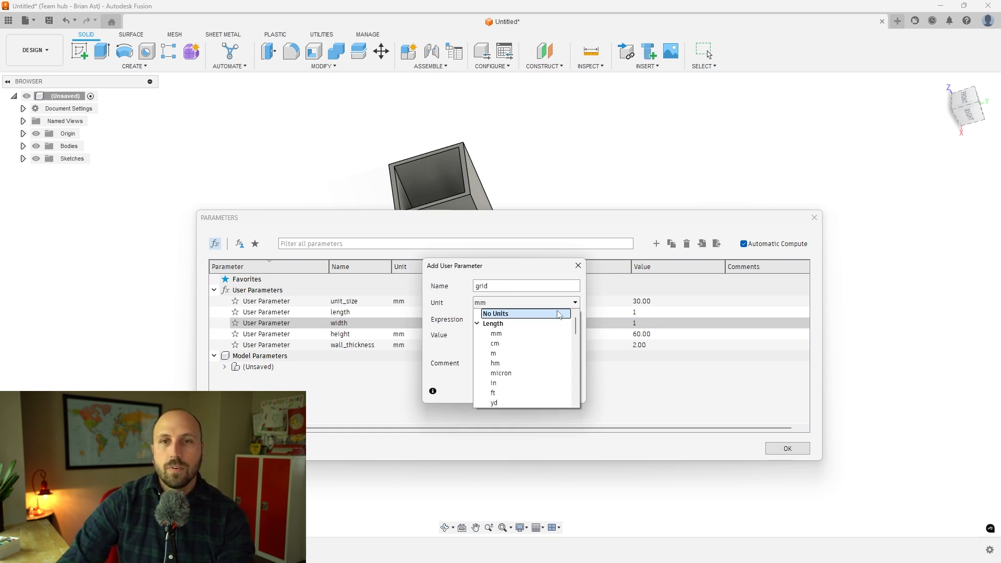
{"action": "left_click", "coordinate": [557, 314]}
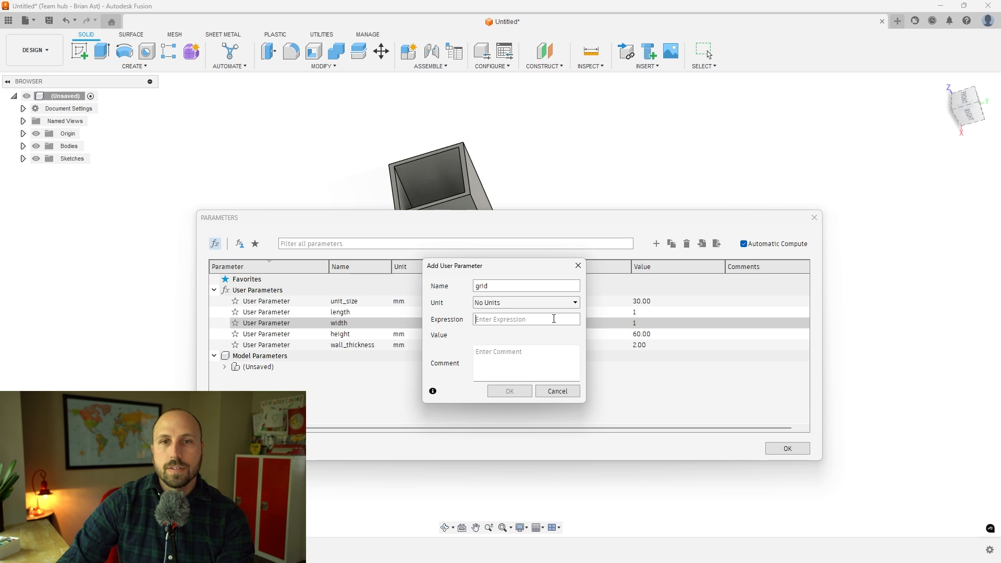
{"action": "type", "text": "4"}
{"action": "left_click", "coordinate": [511, 391]}
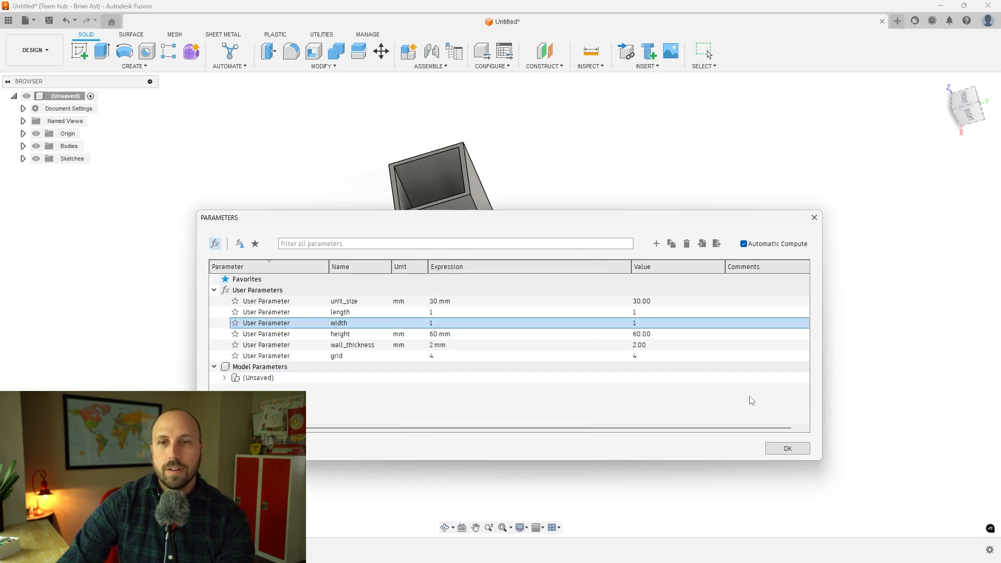
{"action": "left_click", "coordinate": [787, 448]}
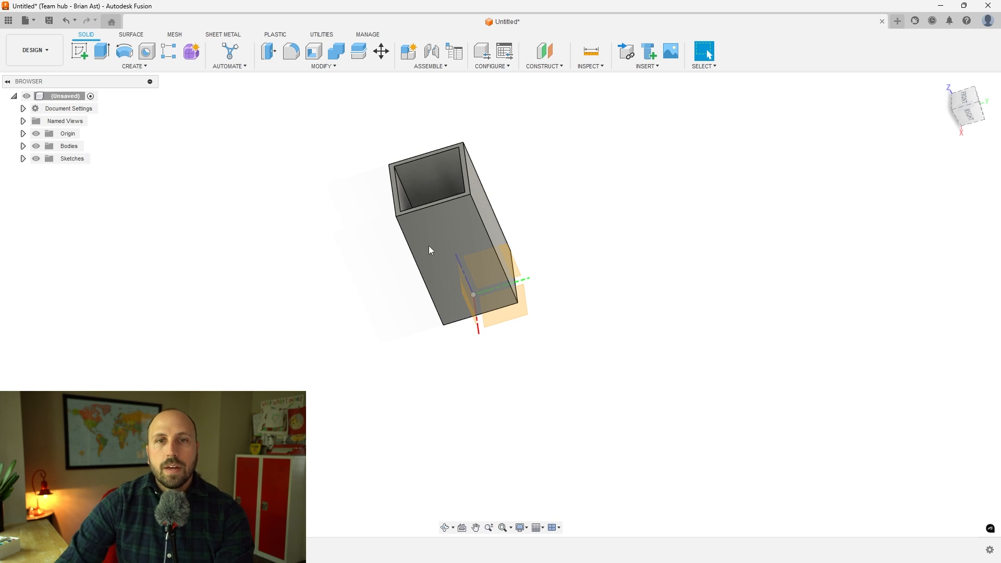
Start a rectangular pattern of the shelled body along the Y and X origin axes
{"action": "left_click", "coordinate": [169, 54]}
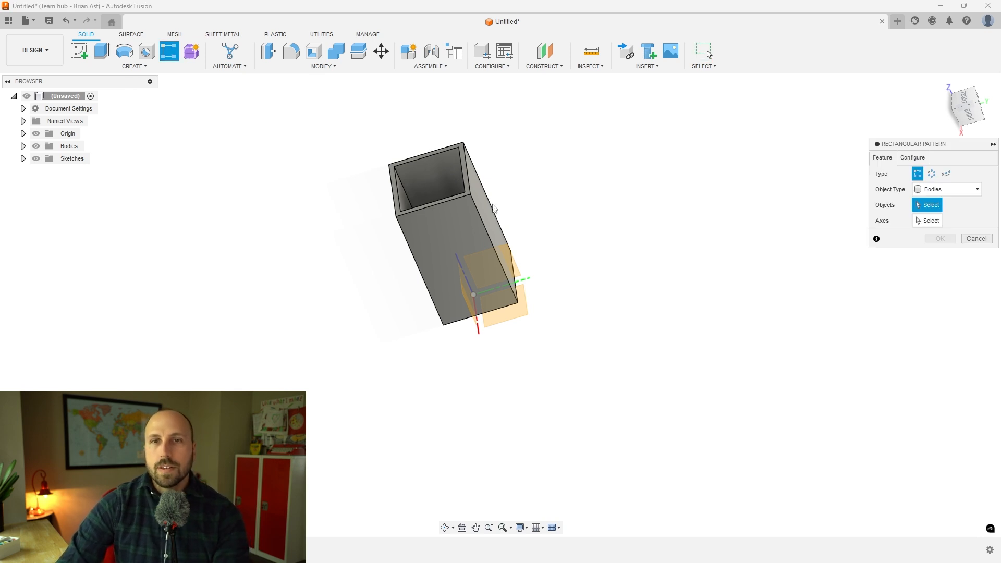
{"action": "left_click", "coordinate": [460, 219]}
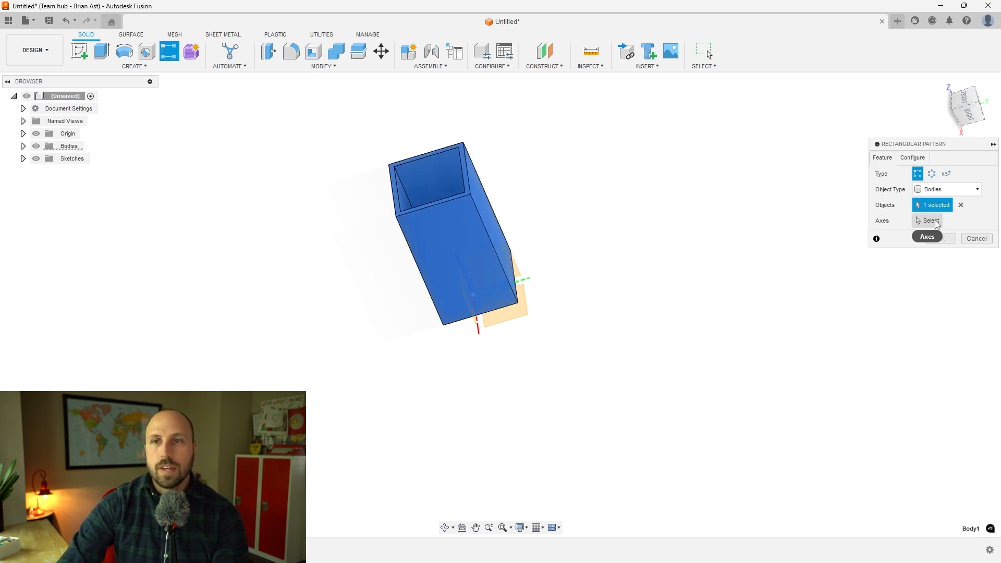
{"action": "left_click", "coordinate": [935, 221]}
{"action": "left_click", "coordinate": [529, 281]}
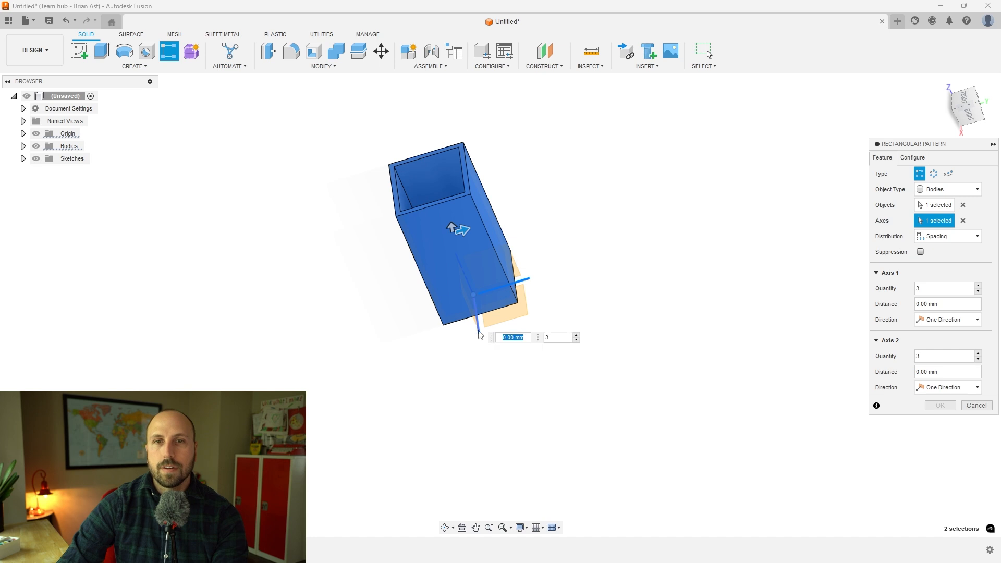
Set the pattern quantity on both Axis 1 and Axis 2 to the grid parameter
{"action": "left_click", "coordinate": [937, 287]}
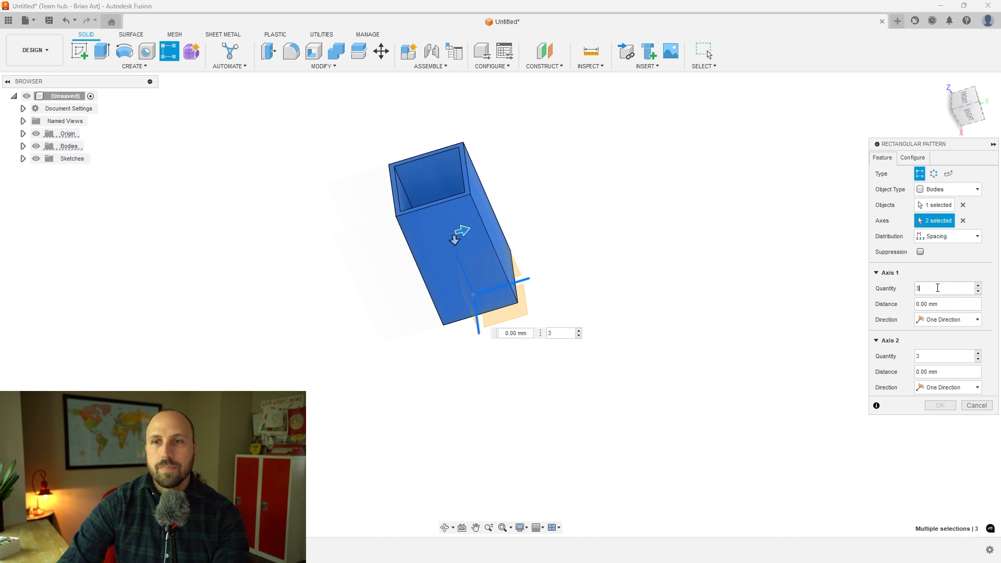
{"action": "key", "text": "BackSpace"}
{"action": "type", "text": "GRID"}
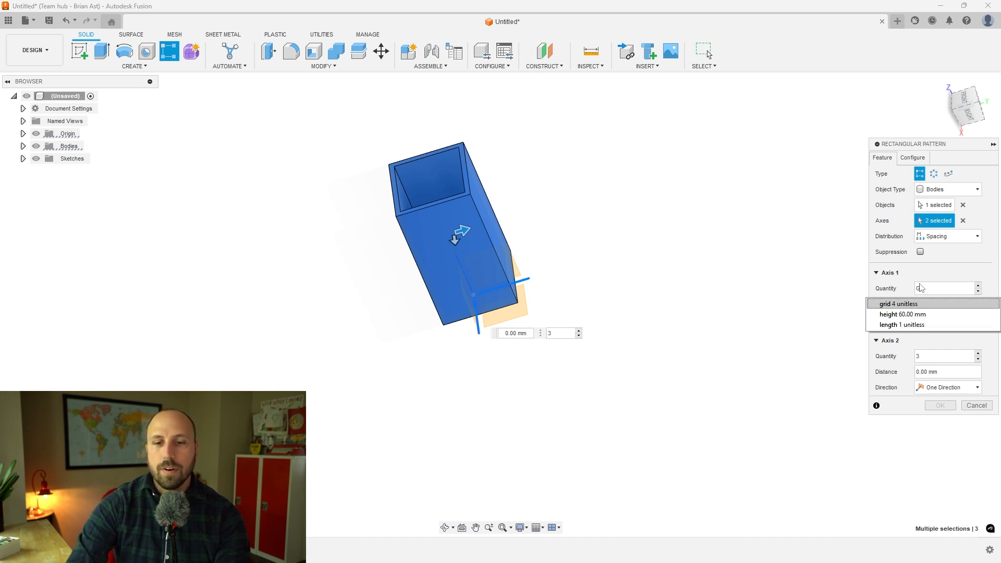
{"action": "left_click", "coordinate": [909, 304]}
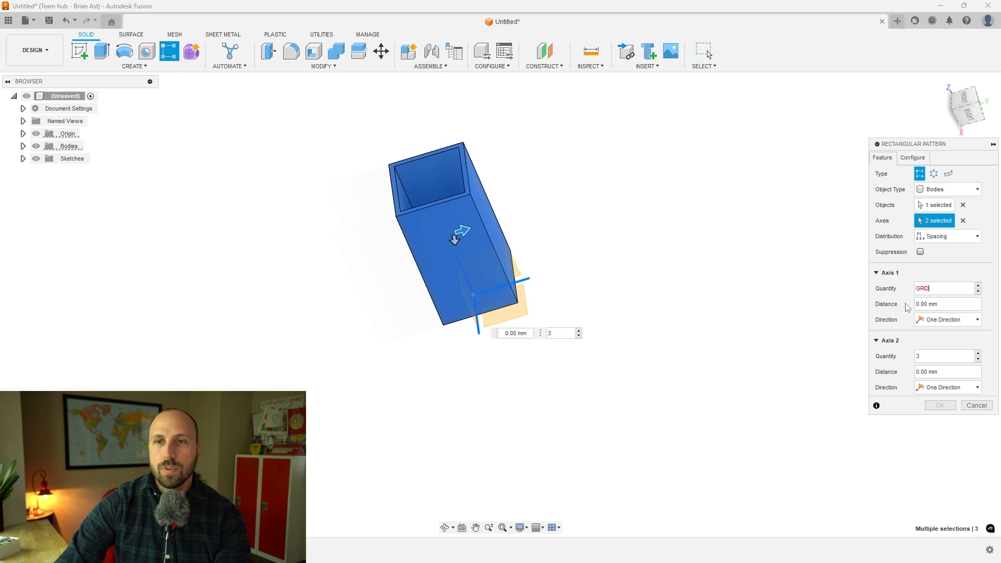
{"action": "double_click", "coordinate": [917, 356]}
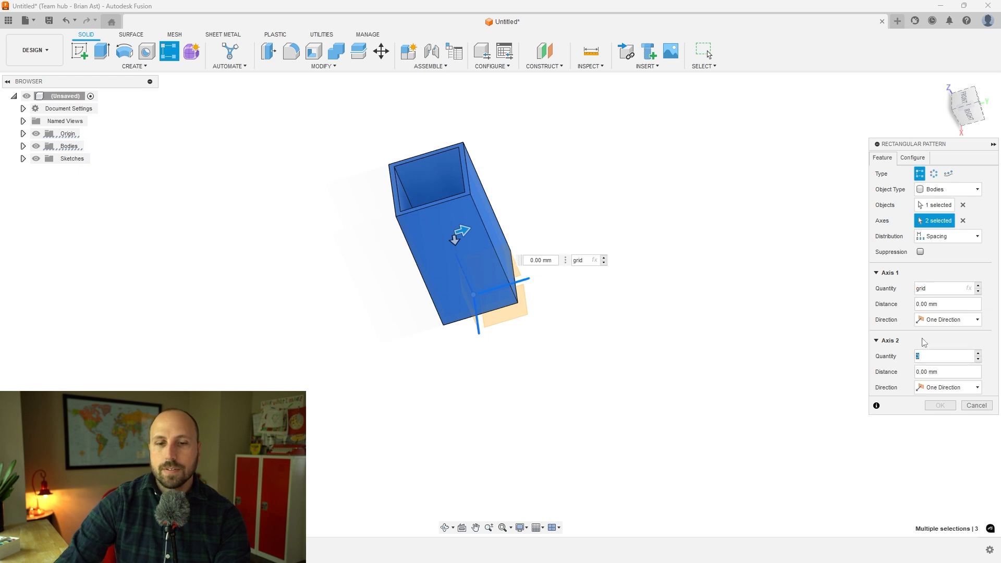
{"action": "type", "text": "GR"}
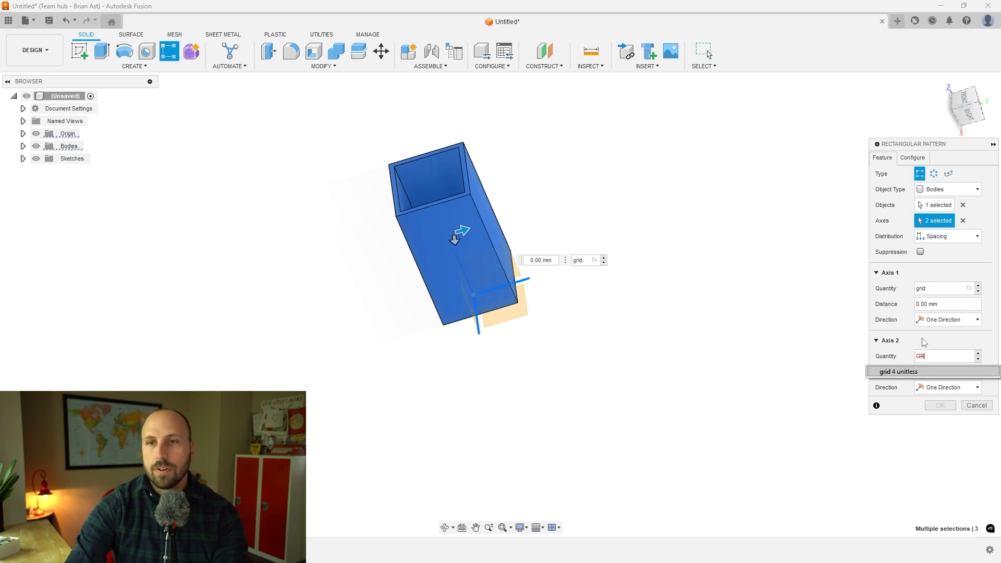
{"action": "type", "text": "ID"}
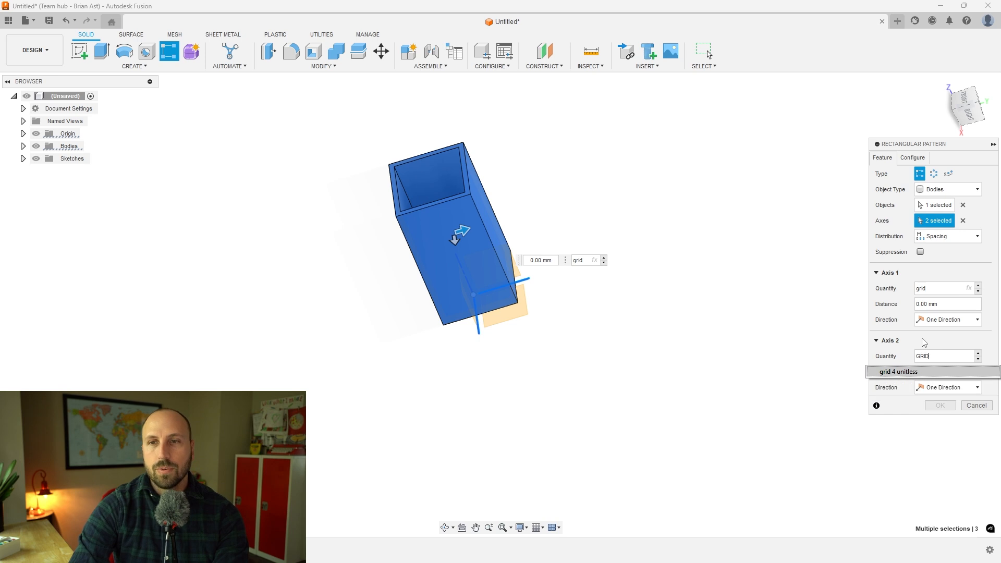
{"action": "key", "text": "Return"}
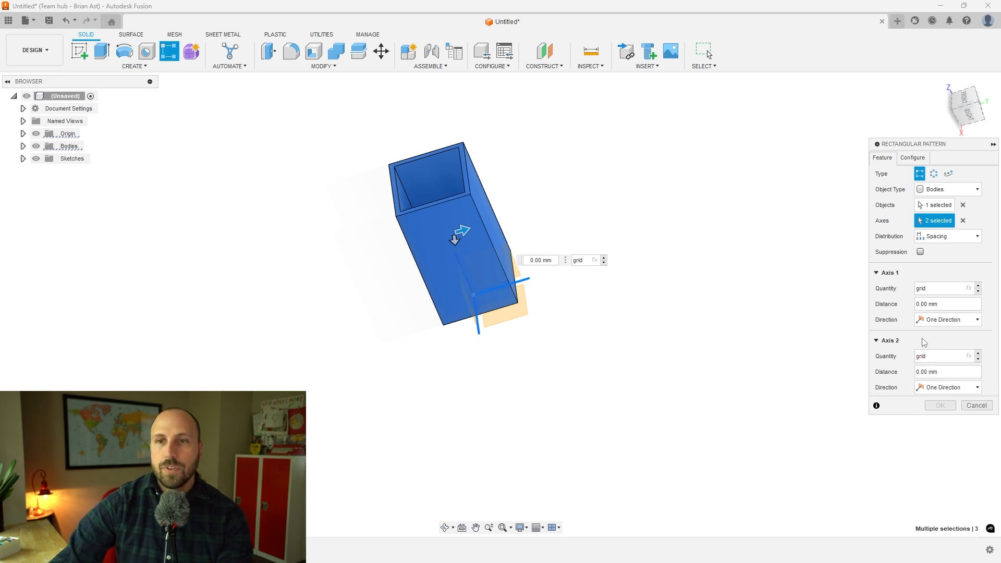
Set the Axis 1 distance of the rectangular pattern to unit_size*length+wall_thickness
{"action": "left_click", "coordinate": [952, 303]}
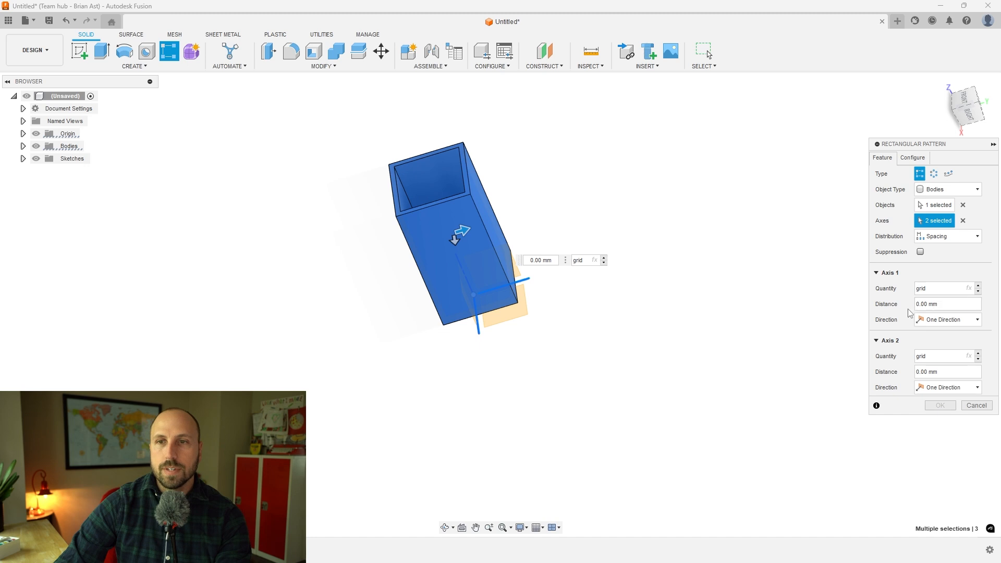
{"action": "left_click_drag", "start_coordinate": [938, 305], "coordinate": [919, 308]}
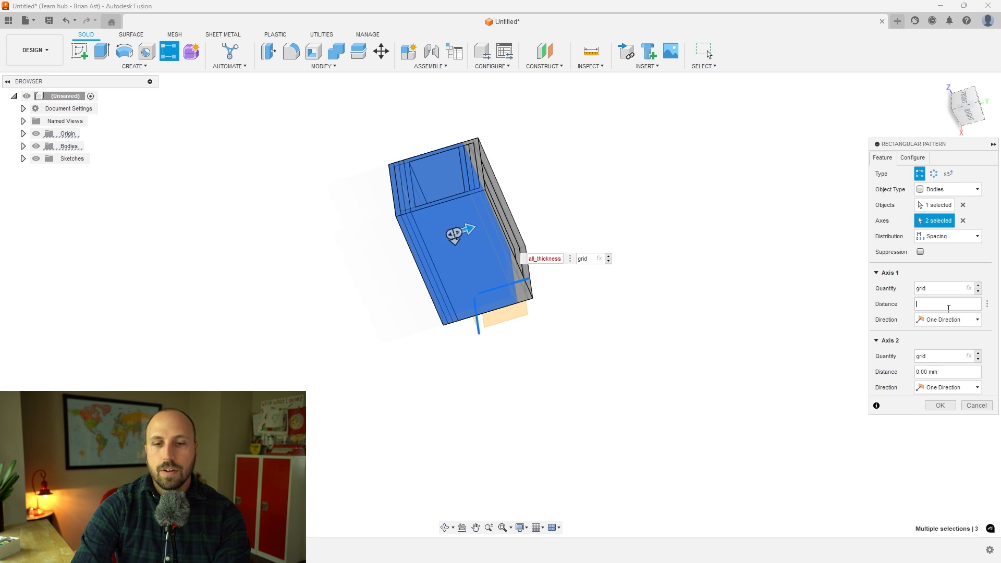
{"action": "type", "text": "unit"}
{"action": "key", "text": "Return"}
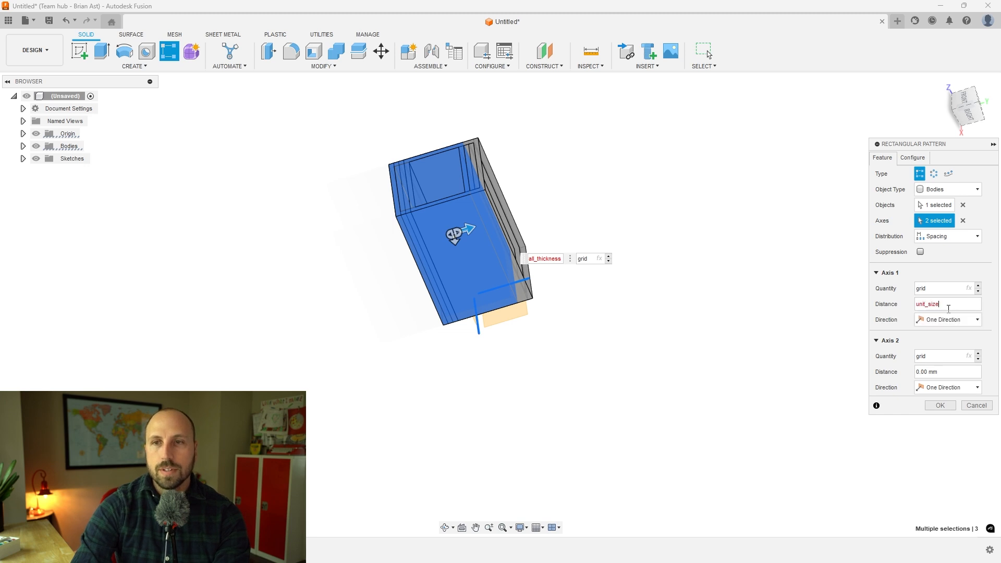
{"action": "type", "text": "*lenght"}
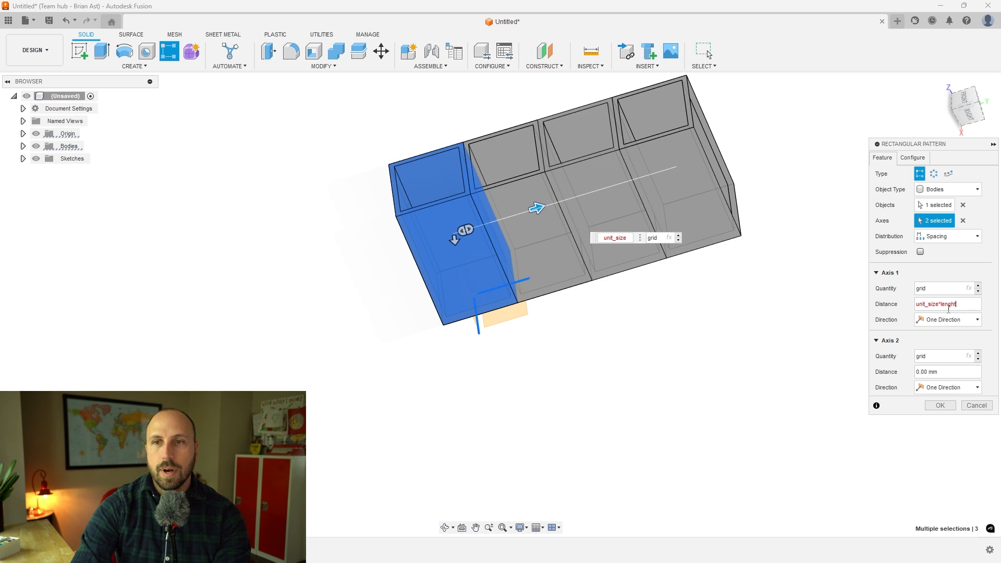
{"action": "key", "text": "BackSpace"}
{"action": "key", "text": "BackSpace"}
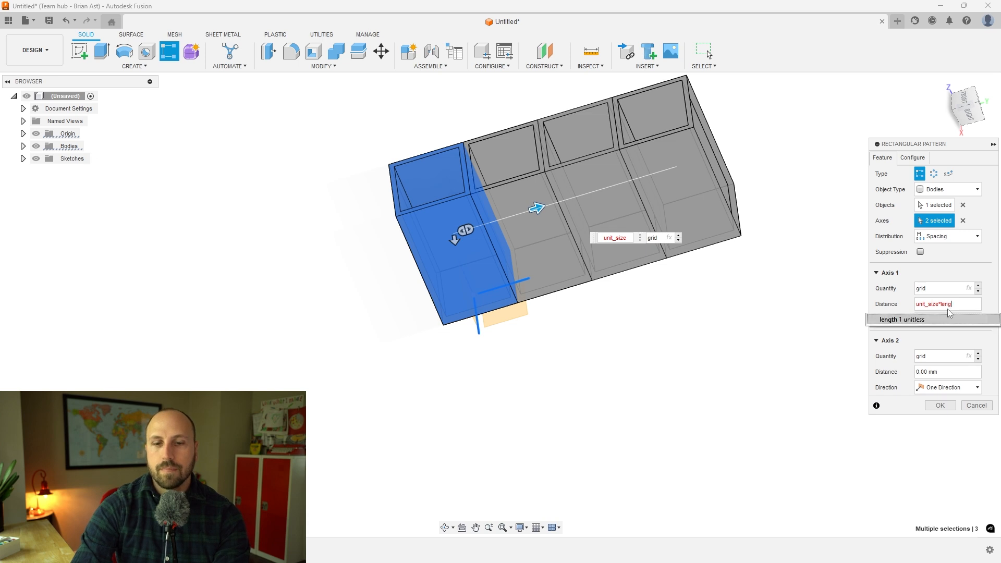
{"action": "type", "text": "gth"}
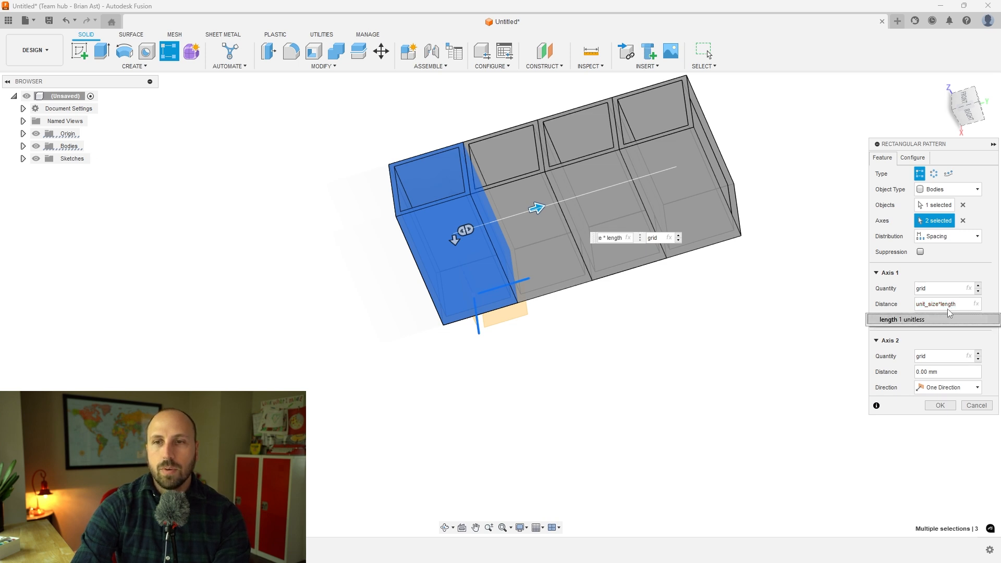
{"action": "type", "text": "+"}
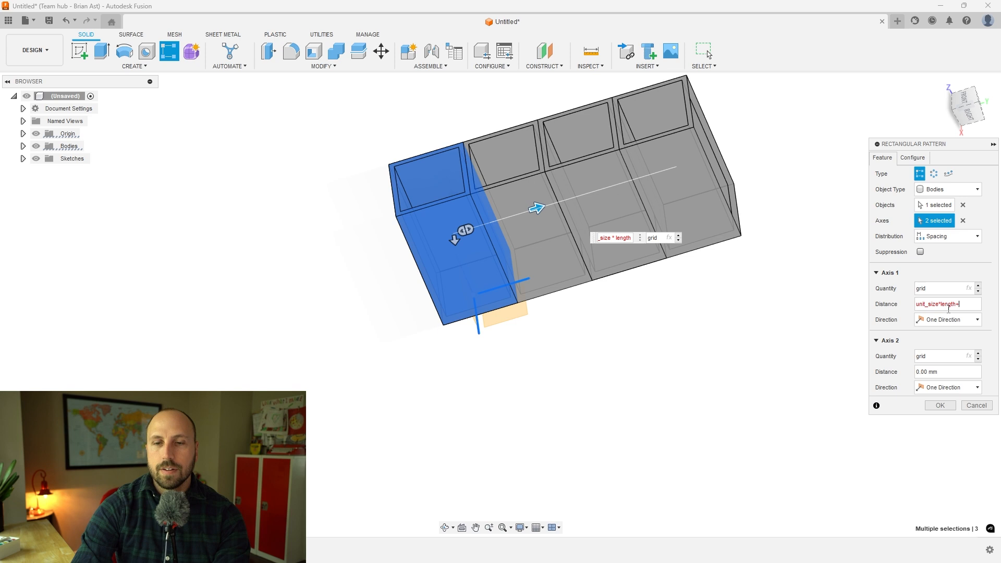
{"action": "type", "text": "wall_thickness"}
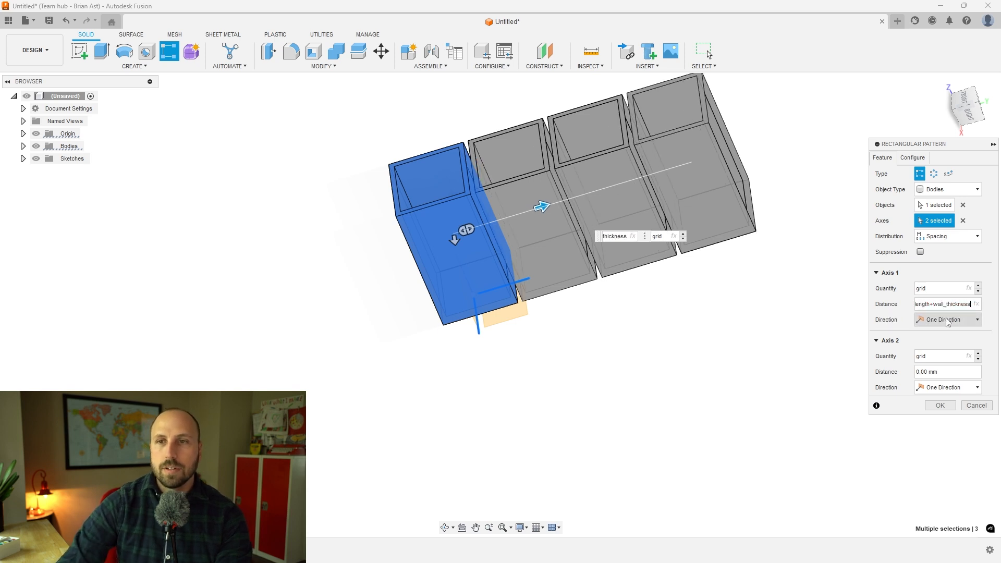
Set the Axis 2 distance to unit_size*width+wall_thickness and accept the rectangular pattern
{"action": "left_click", "coordinate": [951, 370]}
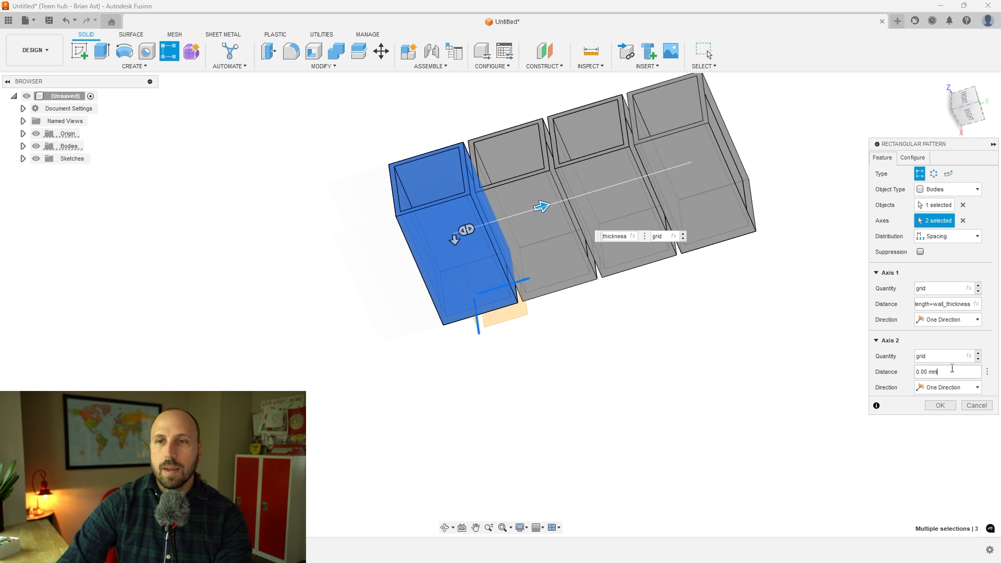
{"action": "double_click", "coordinate": [916, 371]}
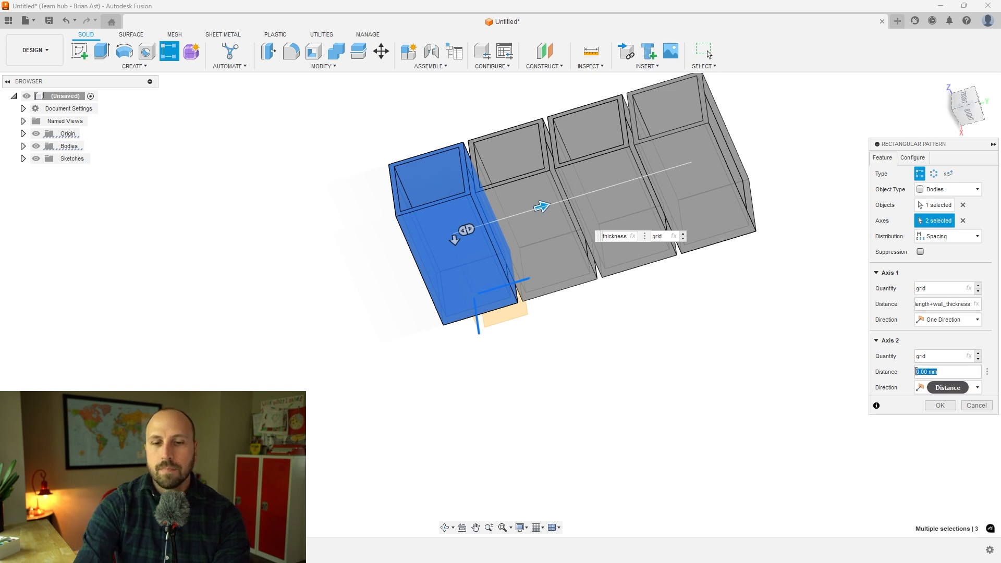
{"action": "type", "text": "uni"}
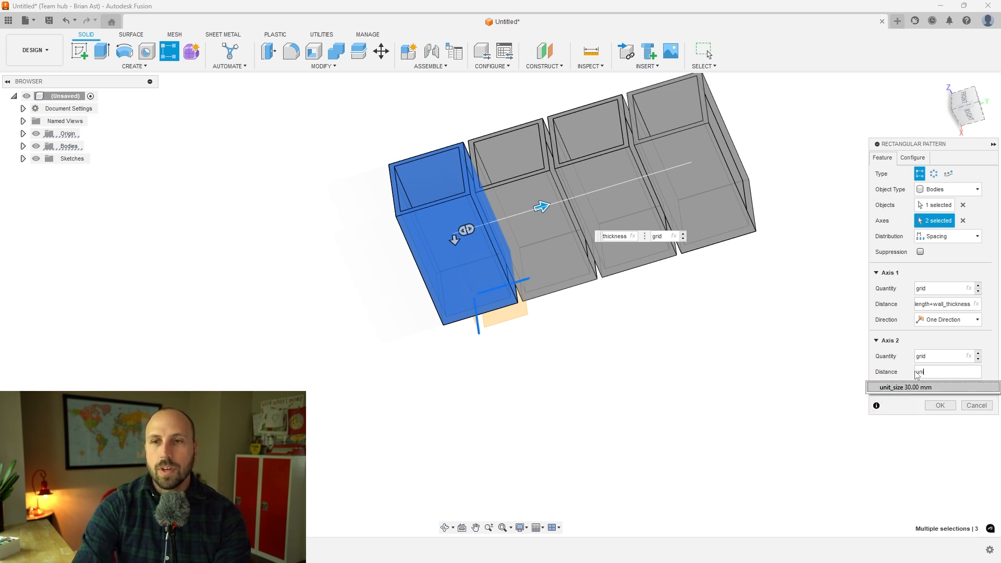
{"action": "type", "text": "t"}
{"action": "key", "text": "Return"}
{"action": "type", "text": "*"}
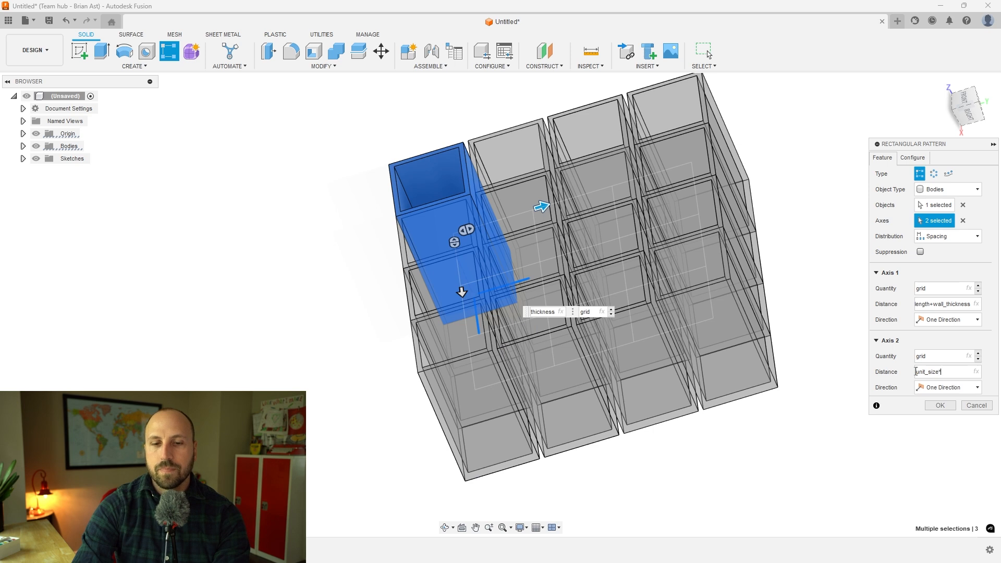
{"action": "type", "text": "width"}
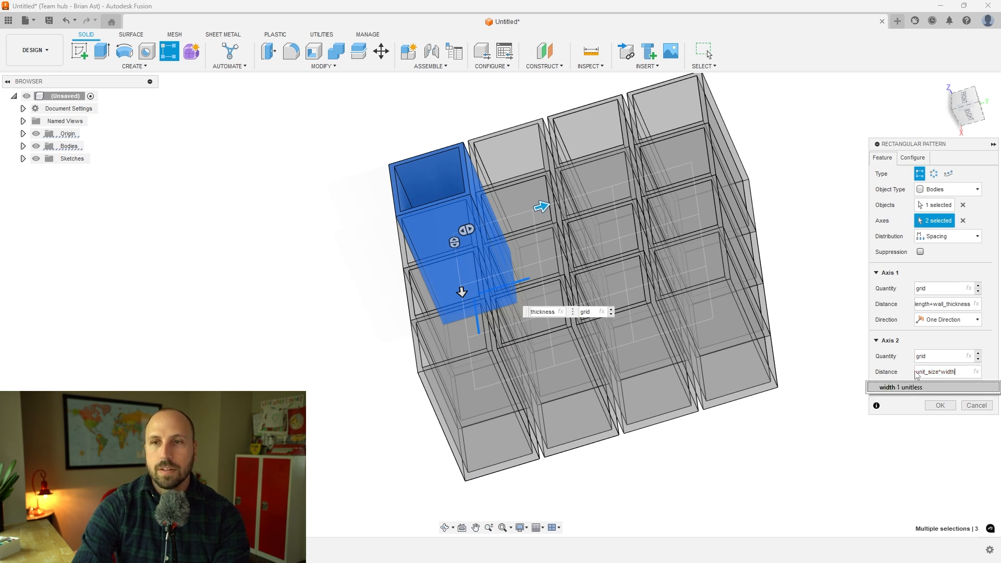
{"action": "type", "text": "+"}
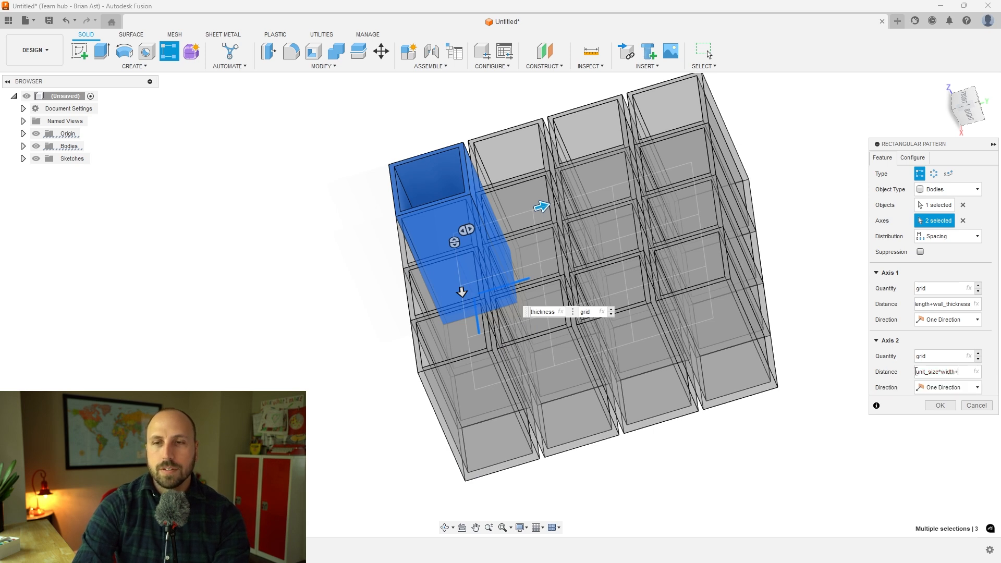
{"action": "type", "text": "wall_thickness"}
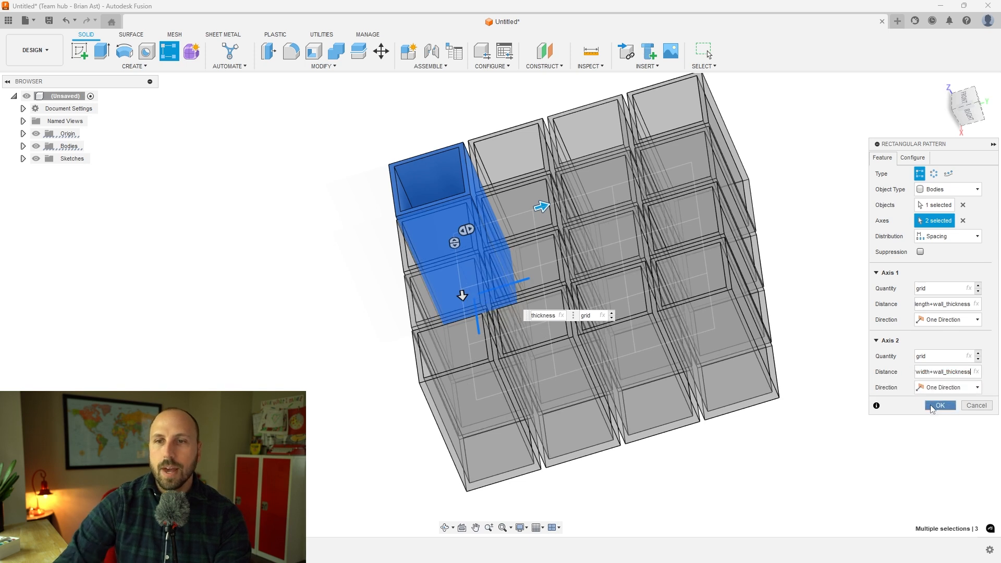
{"action": "left_click", "coordinate": [940, 405]}
{"action": "middle_click_drag", "start_coordinate": [661, 383], "coordinate": [531, 324], "text": "shift"}
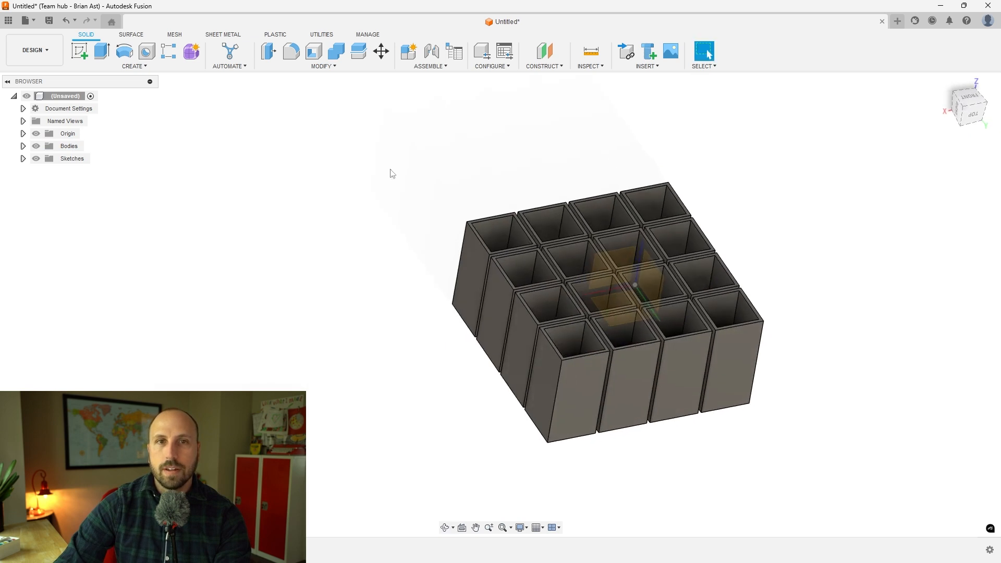
Set the grid user parameter to 1 and close the parameters dialog
{"action": "left_click", "coordinate": [323, 66]}
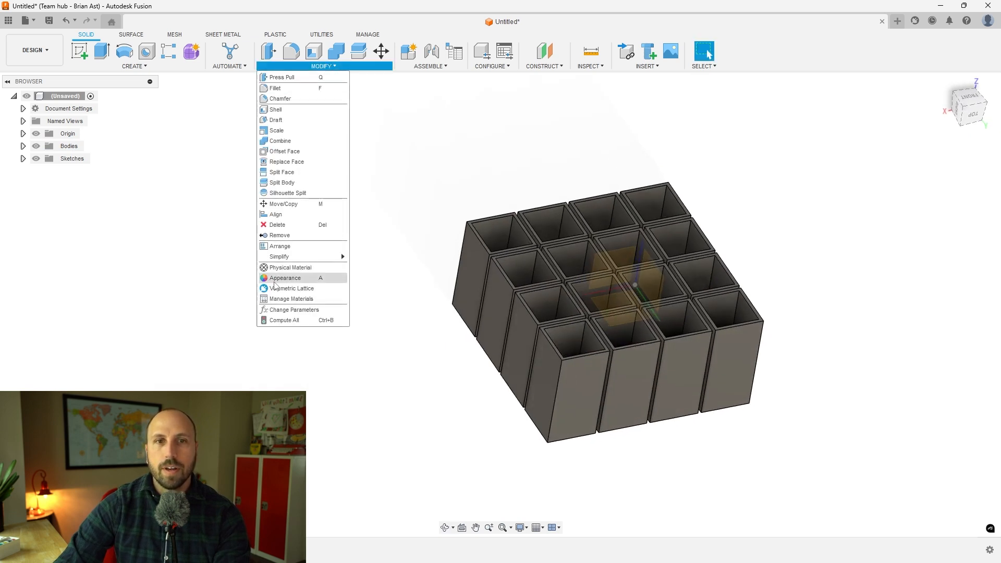
{"action": "left_click", "coordinate": [290, 310]}
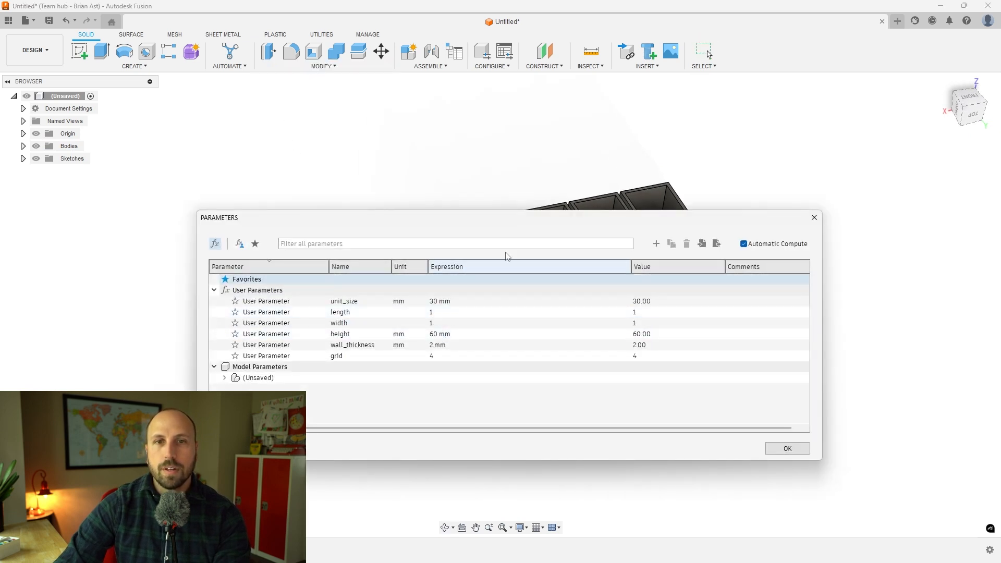
{"action": "left_click_drag", "start_coordinate": [524, 221], "coordinate": [805, 347]}
{"action": "left_click", "coordinate": [717, 482]}
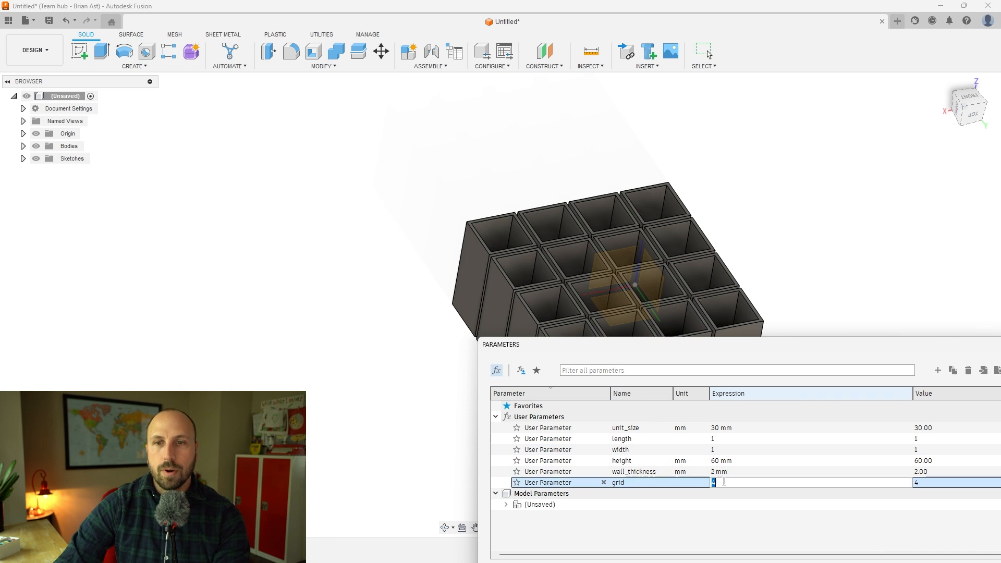
{"action": "type", "text": "1"}
{"action": "key", "text": "Return"}
{"action": "left_click_drag", "start_coordinate": [885, 347], "coordinate": [608, 220]}
{"action": "left_click", "coordinate": [790, 450]}
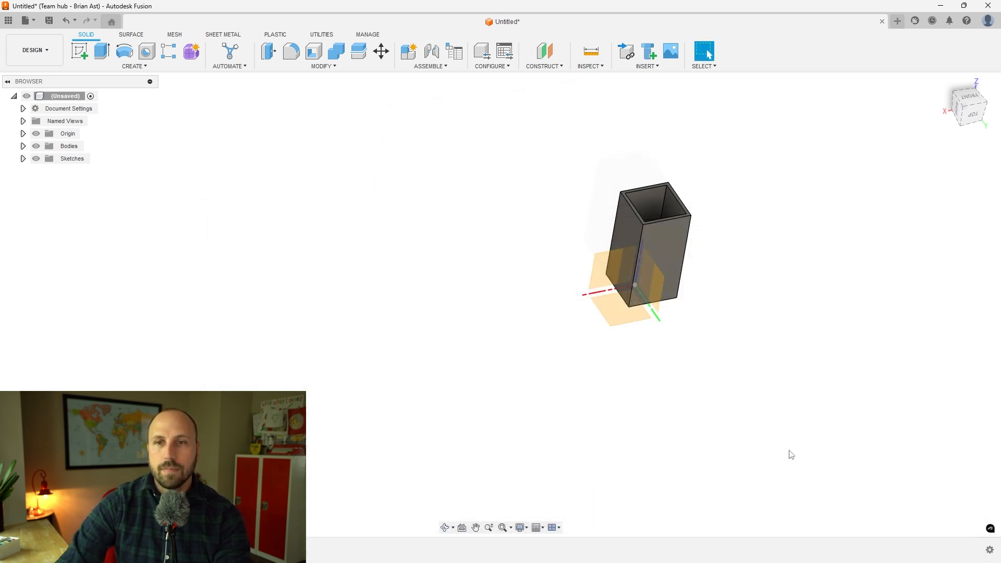